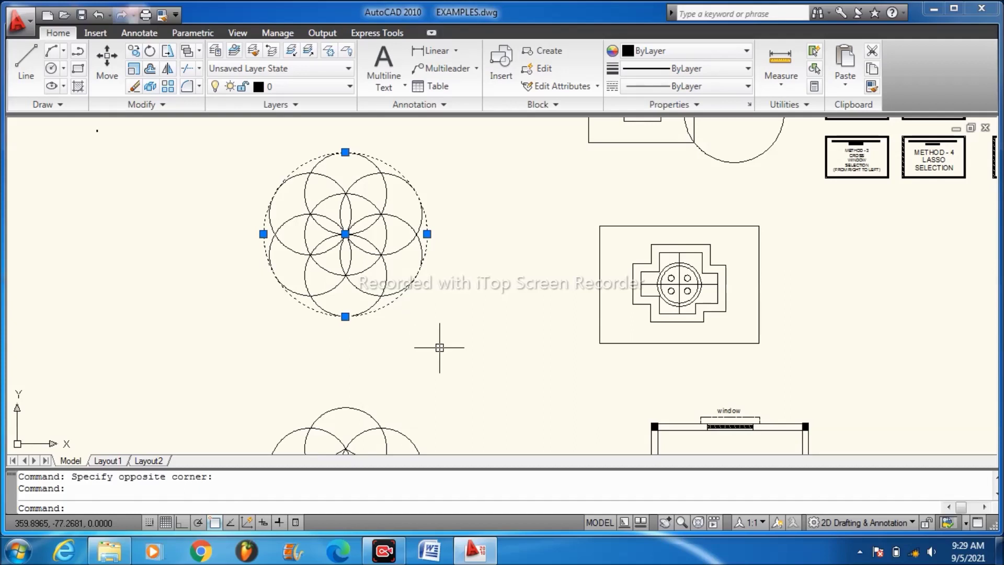
- Clear the circle selection and examine the Method-1 picking selection card
key("Escape")
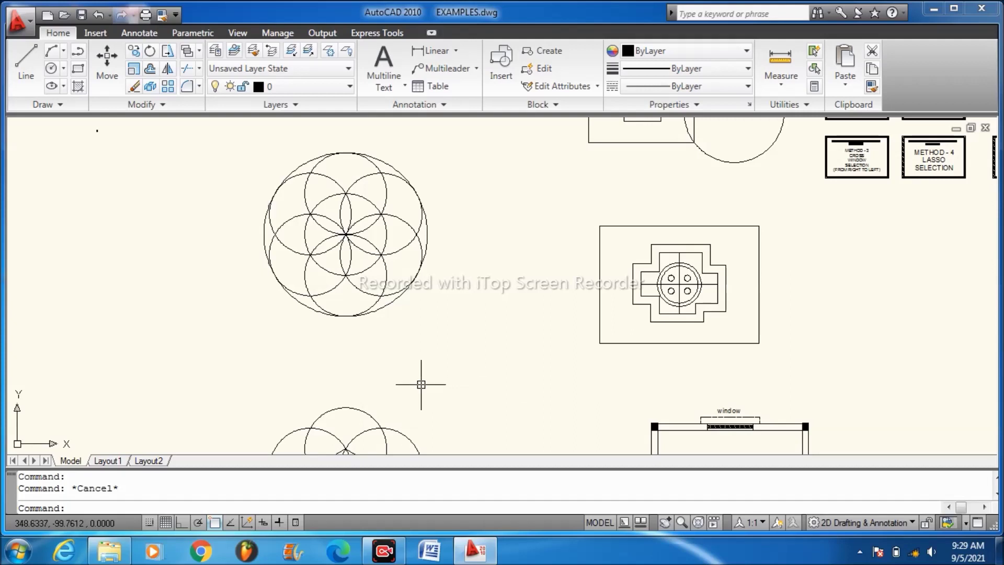
scroll(396, 299, "down", 4)
scroll(551, 223, "up", 3)
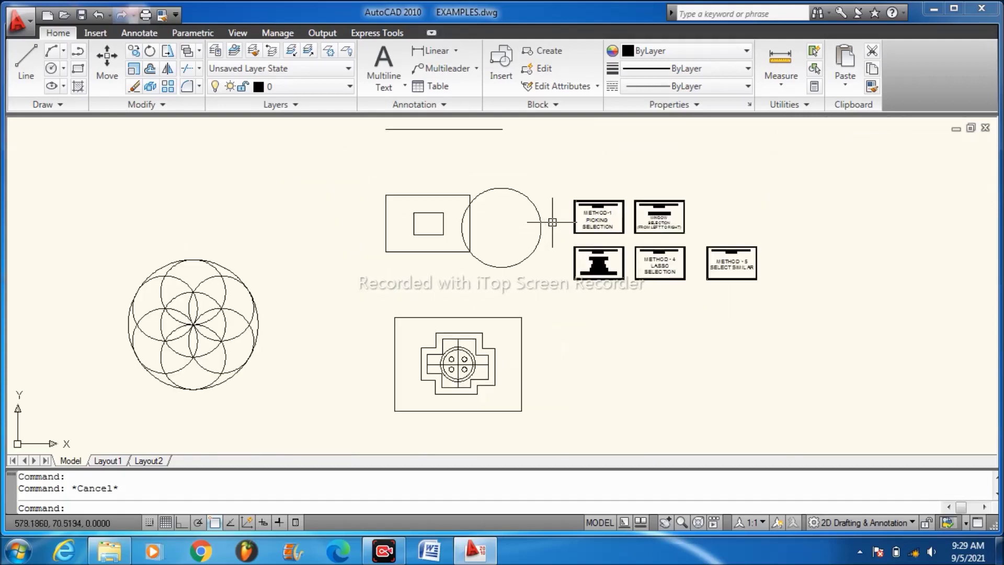
scroll(640, 204, "up", 2)
scroll(640, 204, "up", 5)
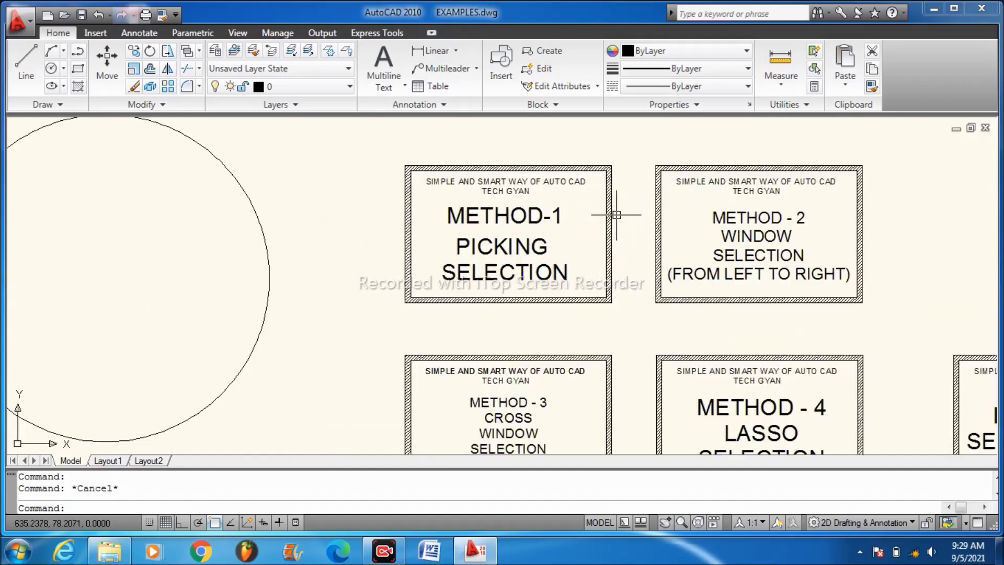
scroll(616, 215, "up", 1)
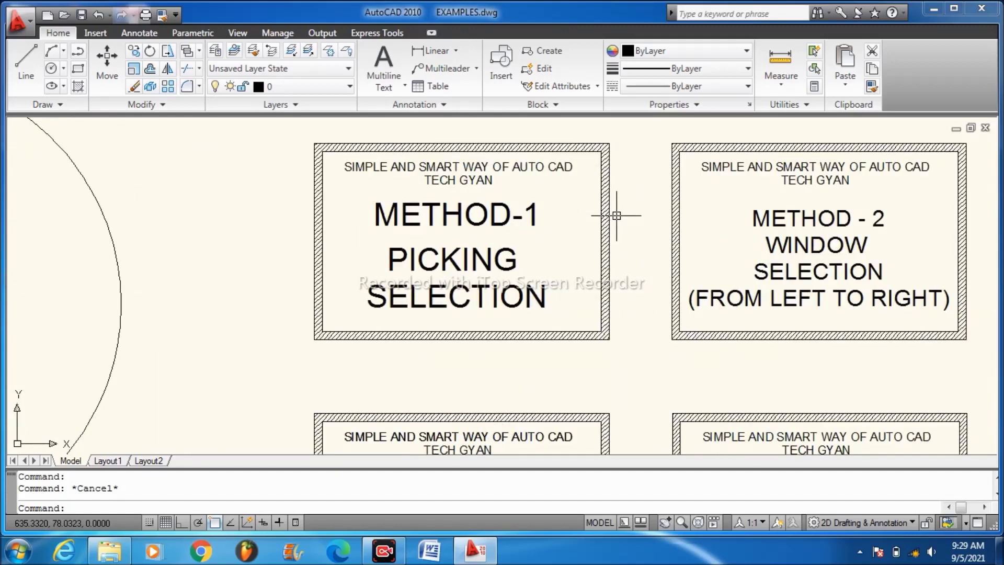
scroll(616, 215, "up", 1)
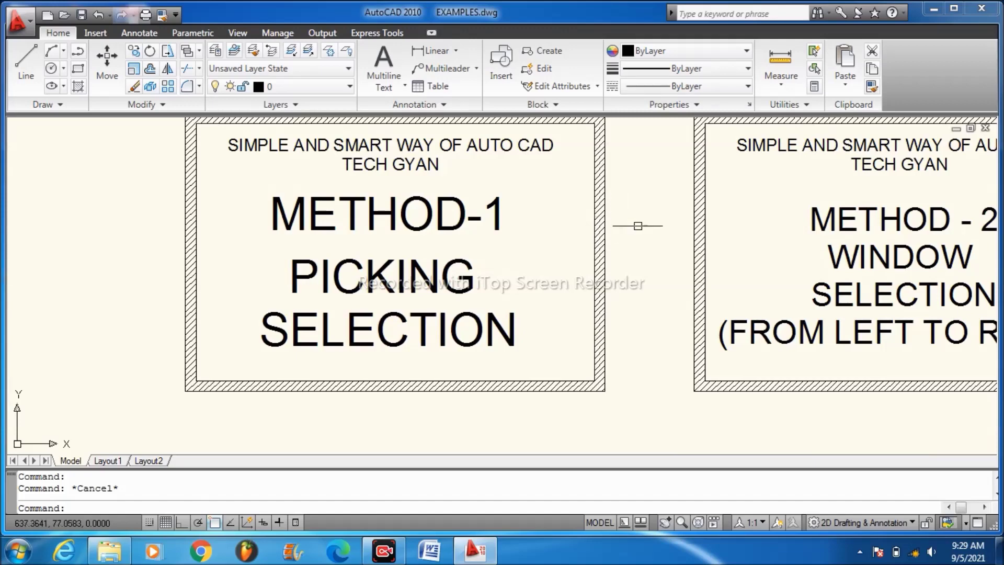
scroll(649, 225, "down", 4)
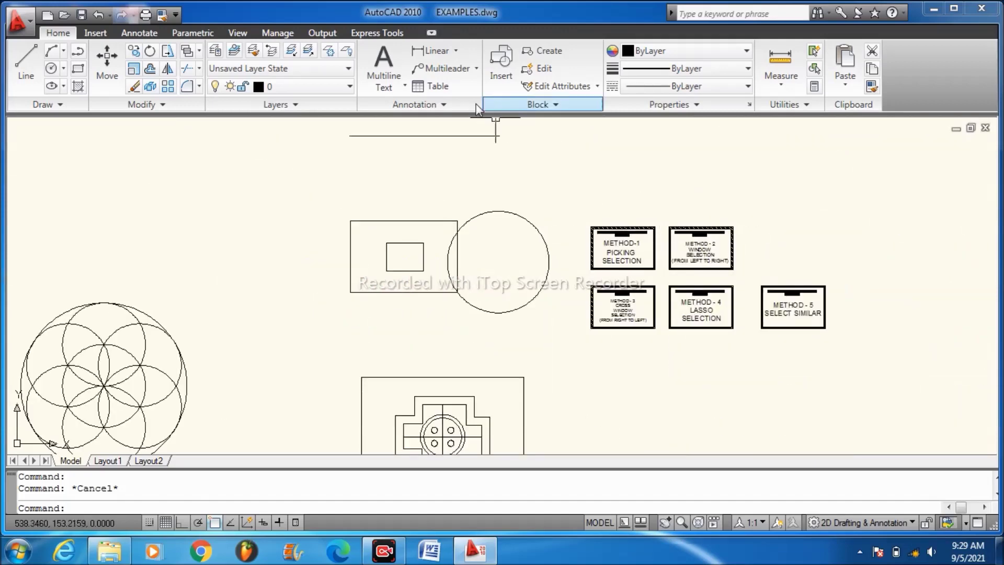
- Pick the horizontal line and the large rectangle below it individually to select both
scroll(473, 121, "up", 3)
scroll(473, 122, "up", 1)
scroll(473, 131, "up", 1)
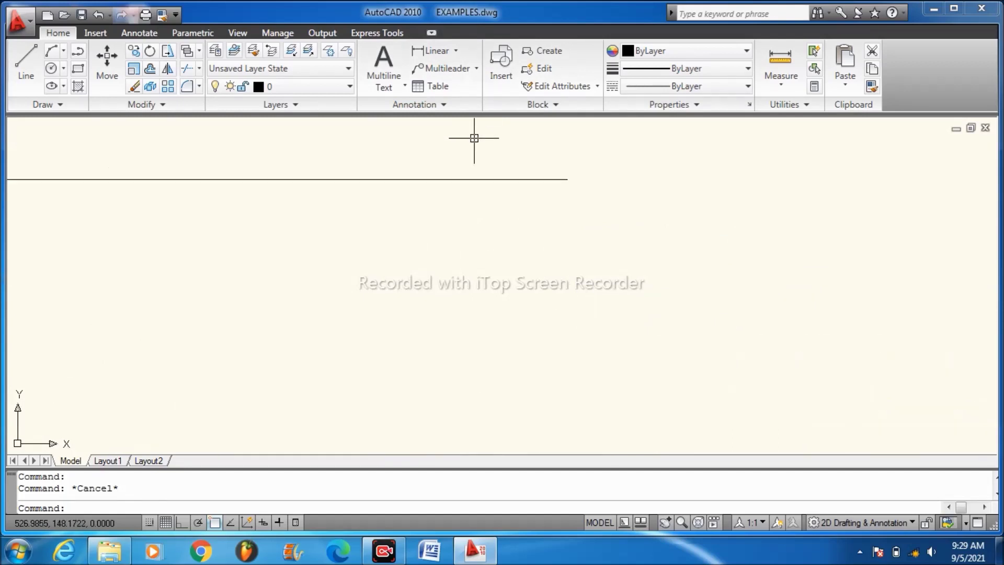
scroll(718, 219, "down", 1)
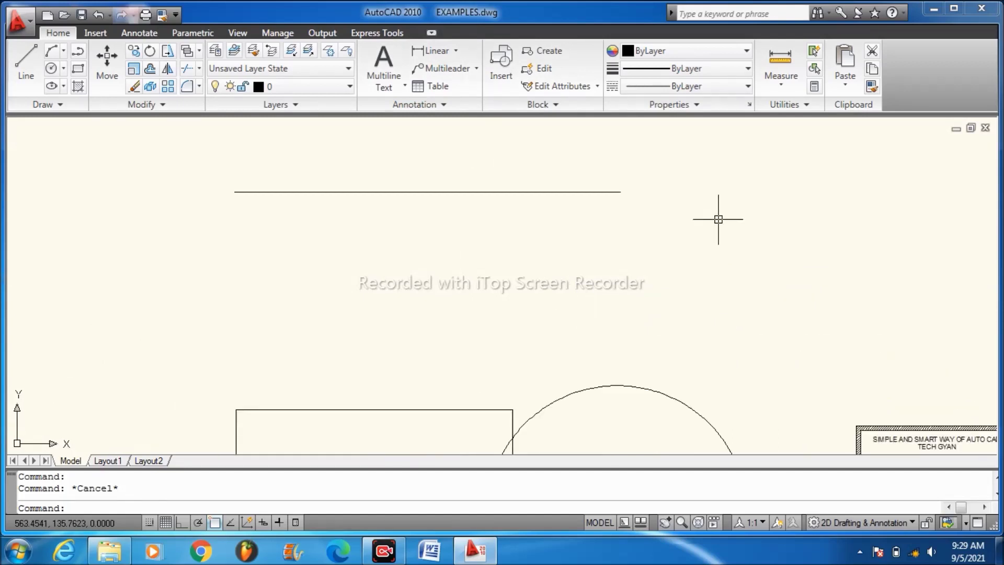
left_click(499, 192)
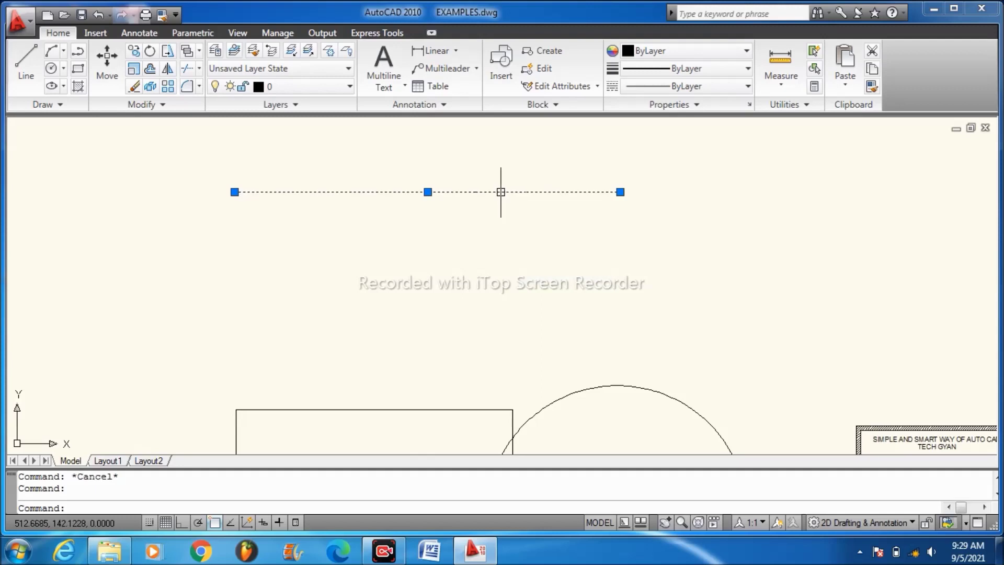
scroll(491, 172, "down", 1)
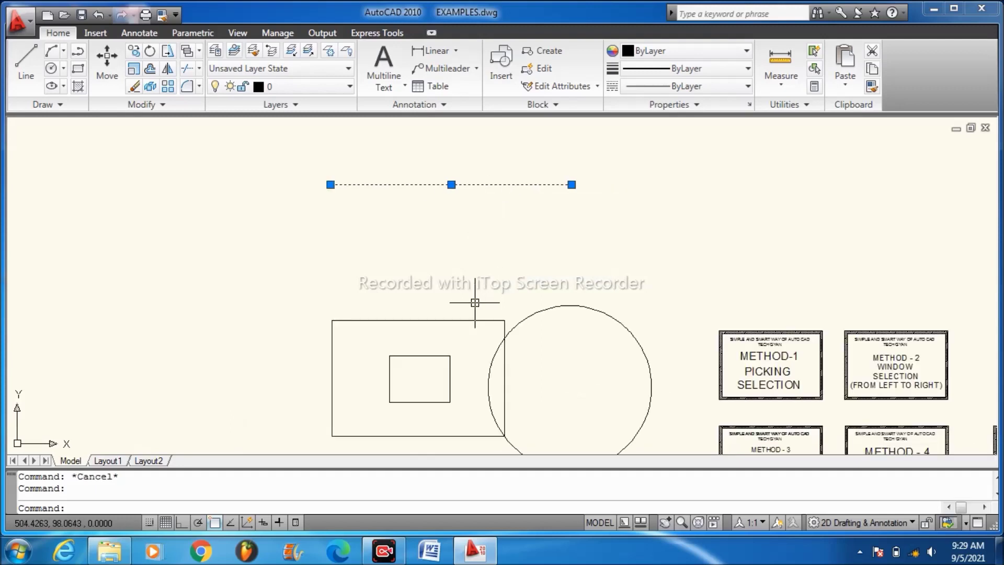
left_click(467, 318)
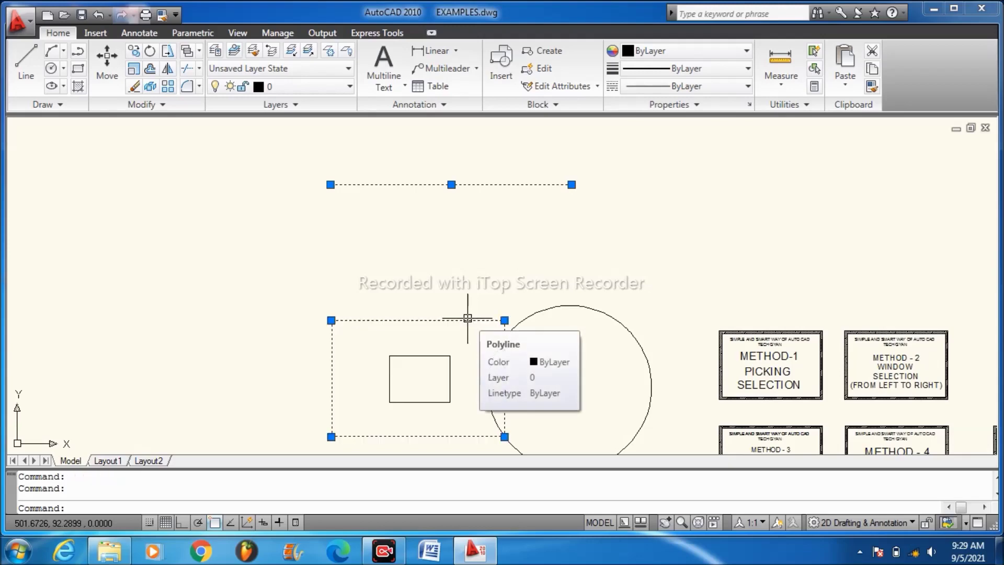
- Pick the word SELECTION on the Method-4 card and clear the whole selection
scroll(541, 224, "down", 3)
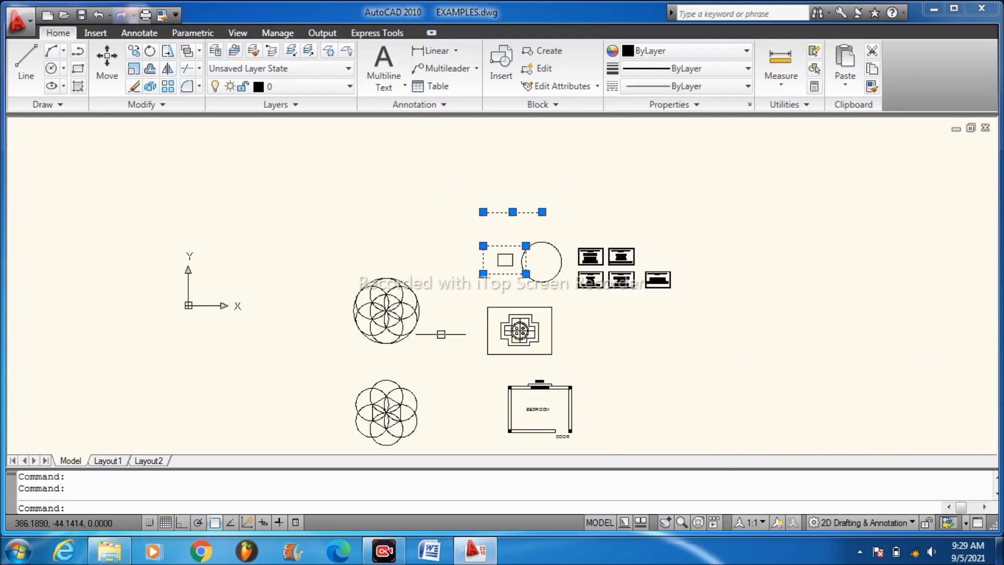
scroll(419, 317, "up", 3)
scroll(386, 233, "down", 2)
scroll(743, 136, "up", 4)
left_click(750, 267)
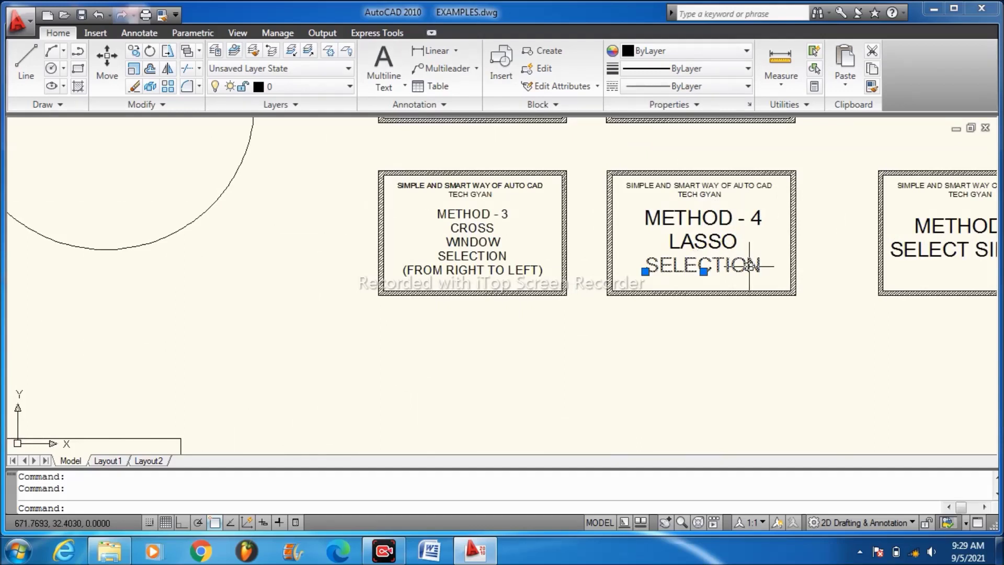
key("Escape")
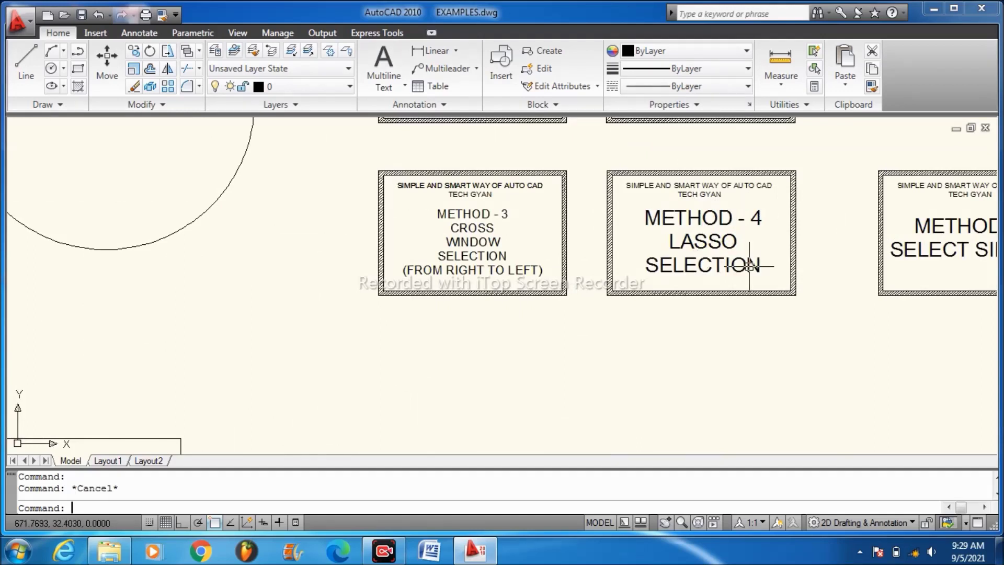
- Examine the Method-2 window selection card and the example of two rectangles with an overlapping circle
scroll(688, 285, "down", 4)
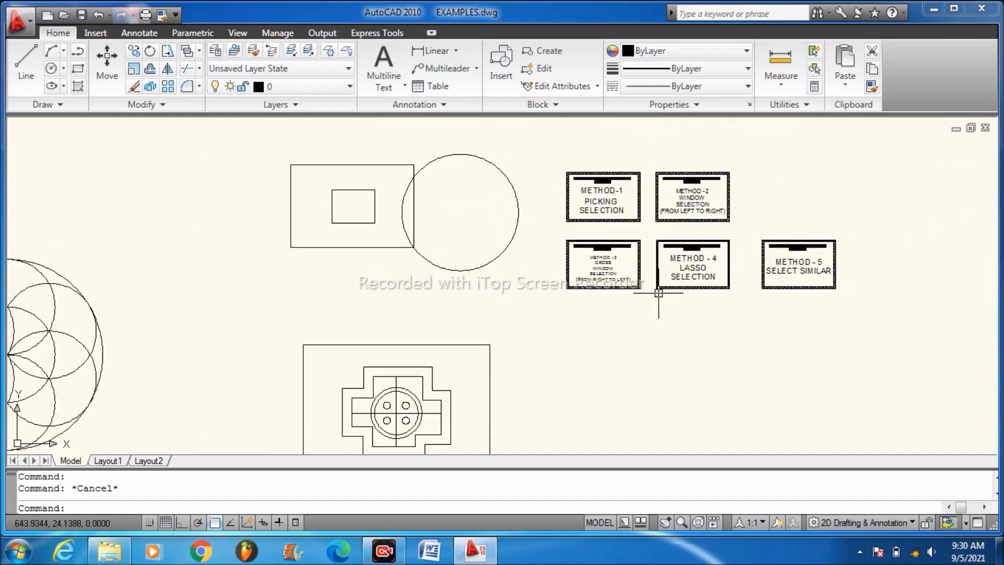
scroll(720, 199, "up", 3)
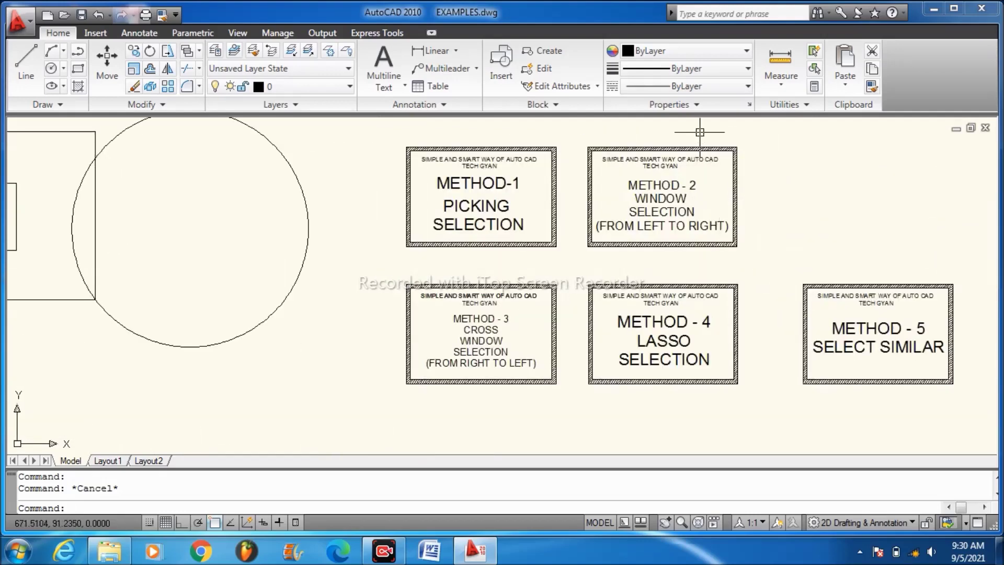
scroll(699, 136, "up", 2)
scroll(699, 136, "up", 3)
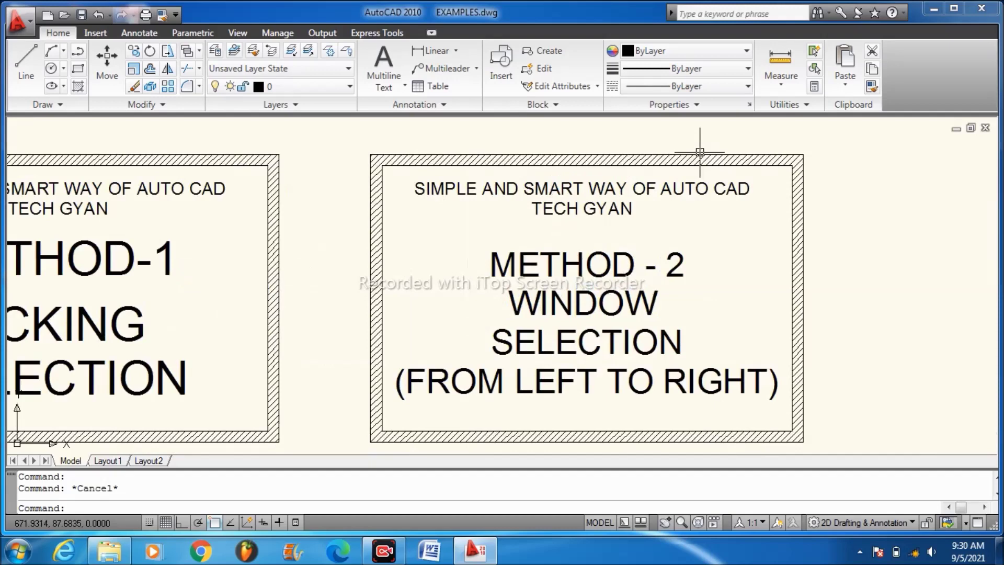
mouse_move(700, 152)
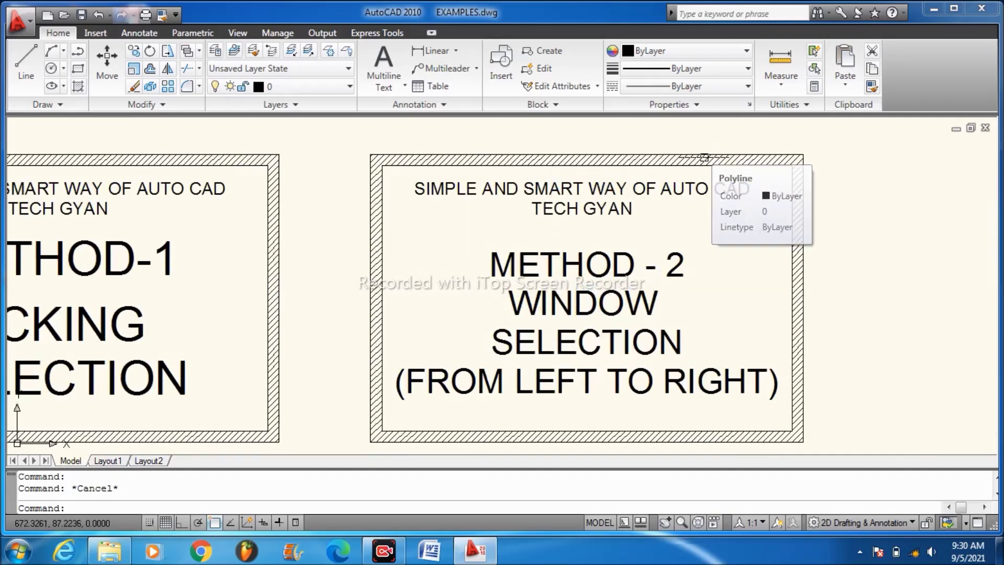
scroll(699, 152, "down", 5)
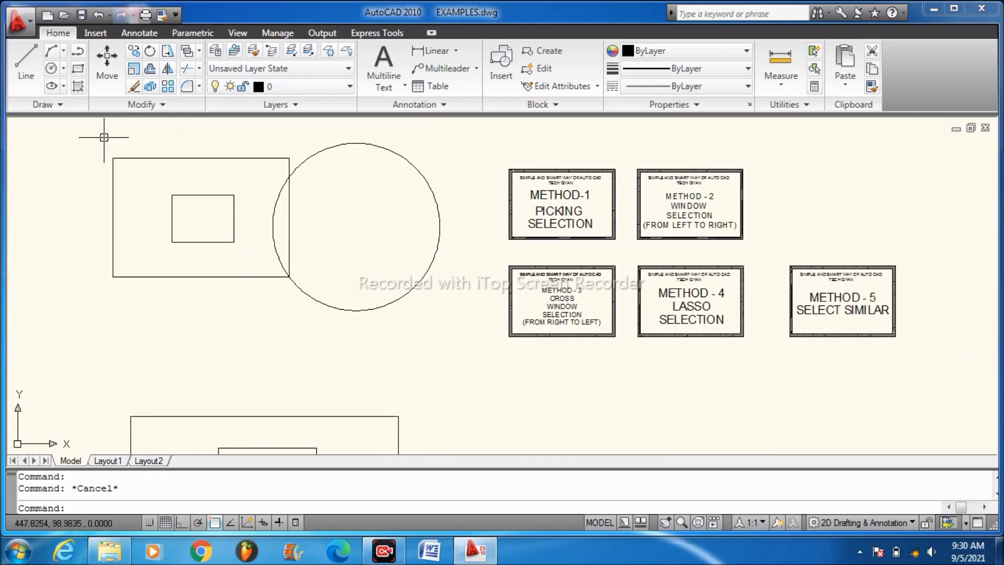
scroll(109, 137, "up", 2)
scroll(791, 220, "down", 2)
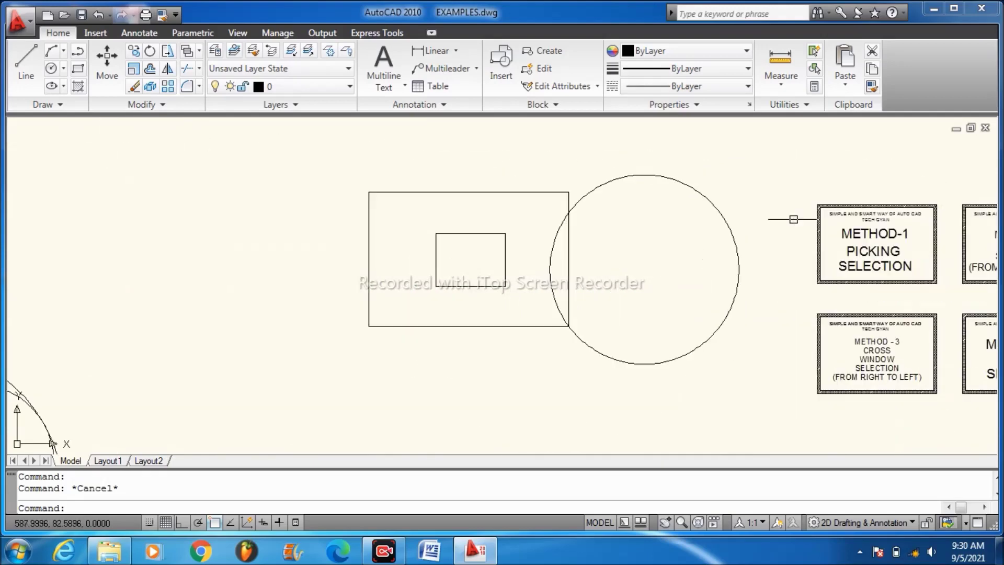
- Window-select both rectangles from left to right, and reselect only the small inner one with a window that cuts through the outer rectangle
left_click(283, 152)
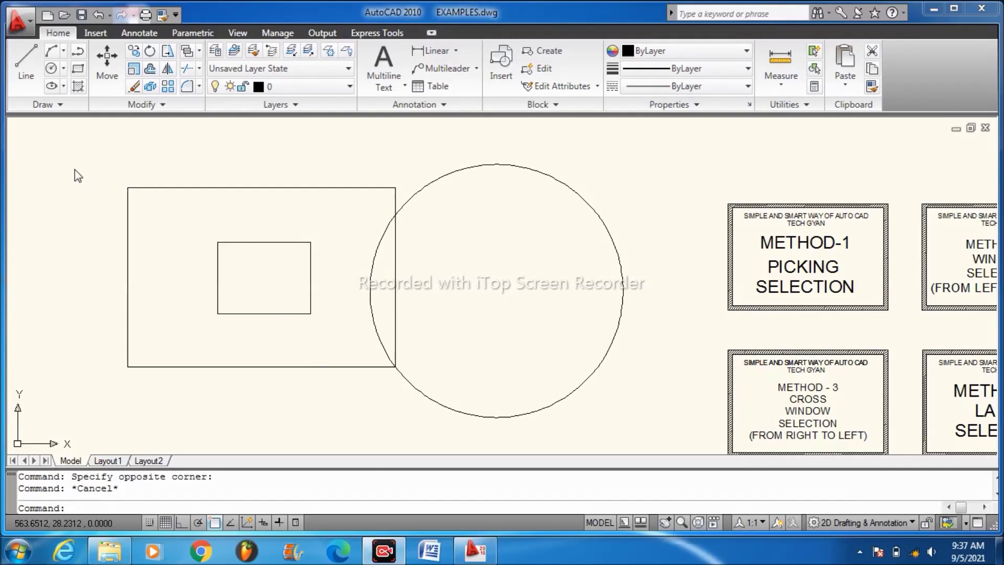
left_click(91, 159)
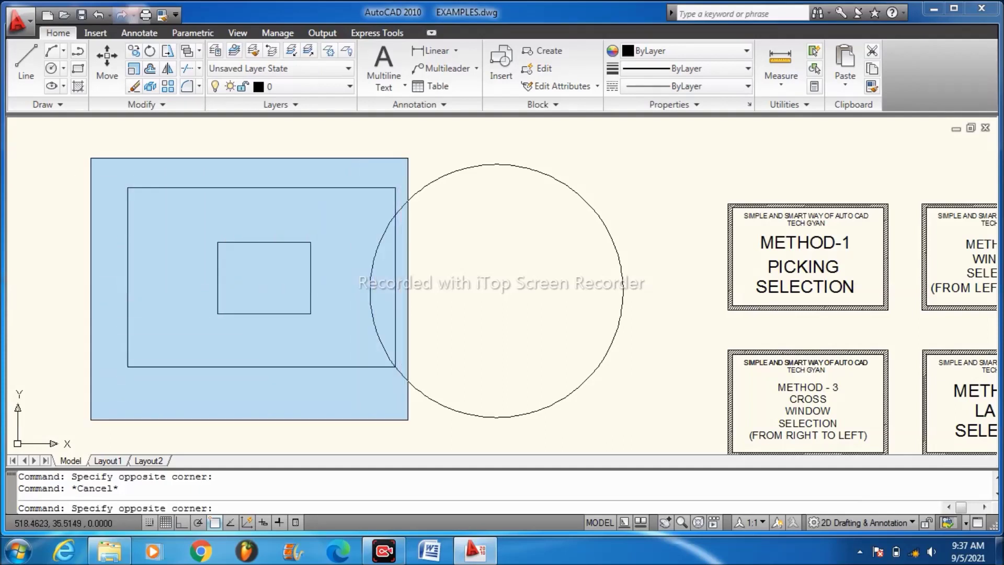
left_click(408, 371)
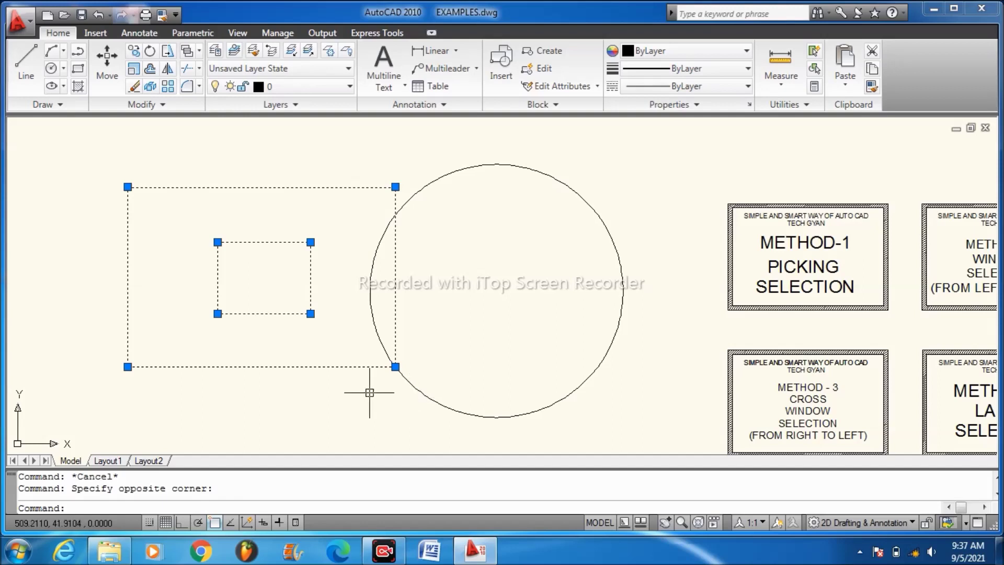
key("Escape")
left_click(76, 153)
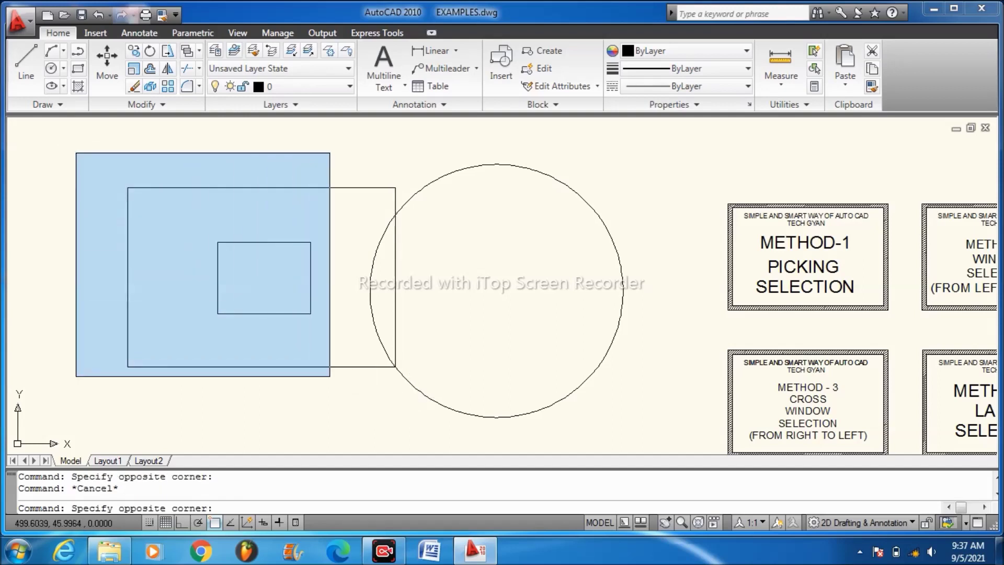
left_click(333, 394)
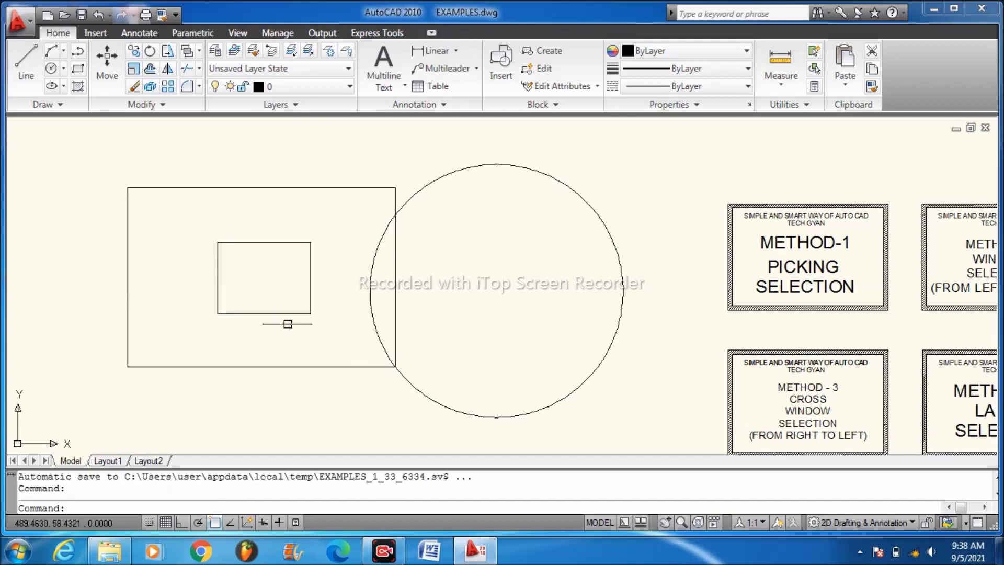
- Select the central circle of the flower pattern by picking it, and again with a left-to-right window around it
scroll(288, 298, "down", 5)
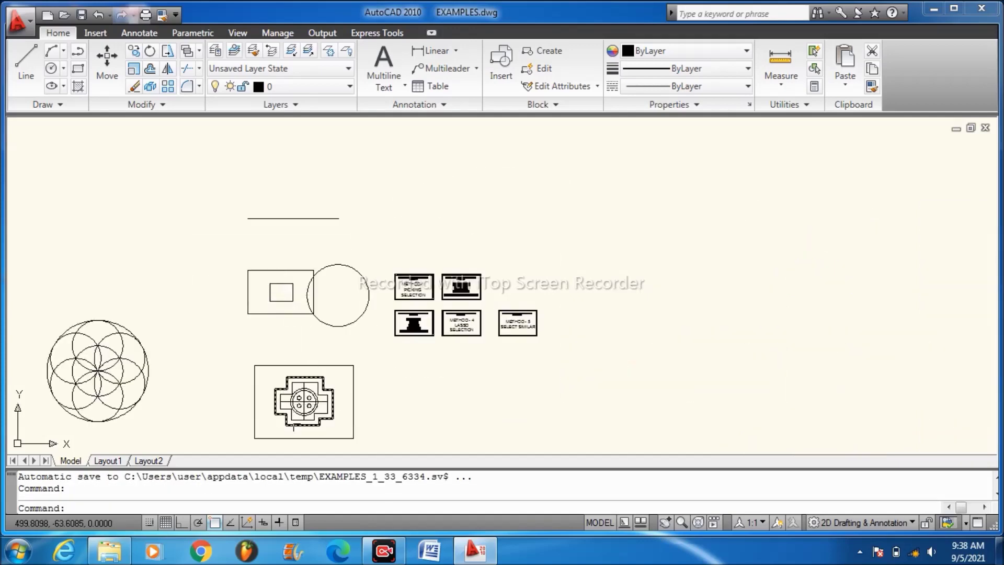
scroll(22, 393, "up", 3)
scroll(20, 393, "up", 2)
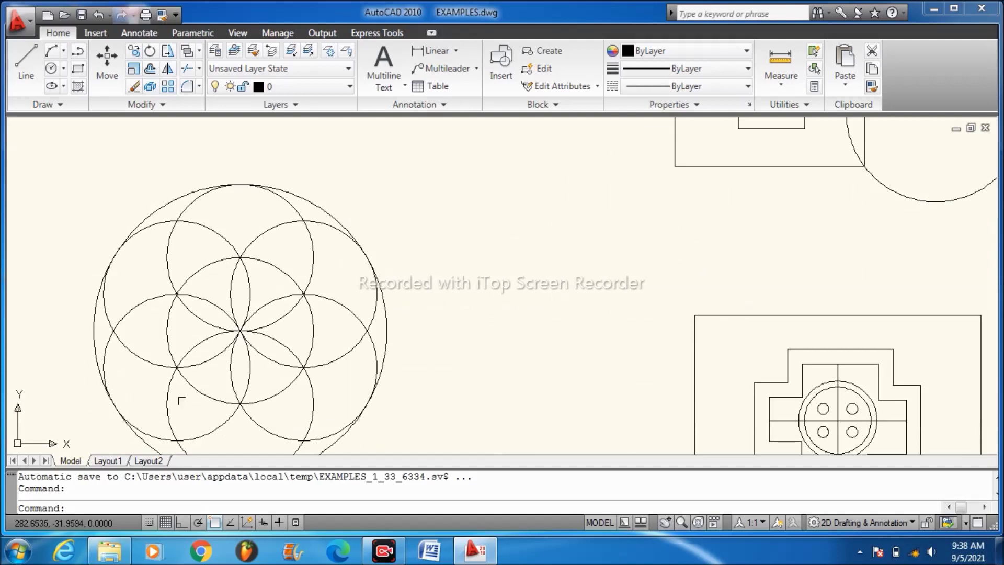
left_click(279, 393)
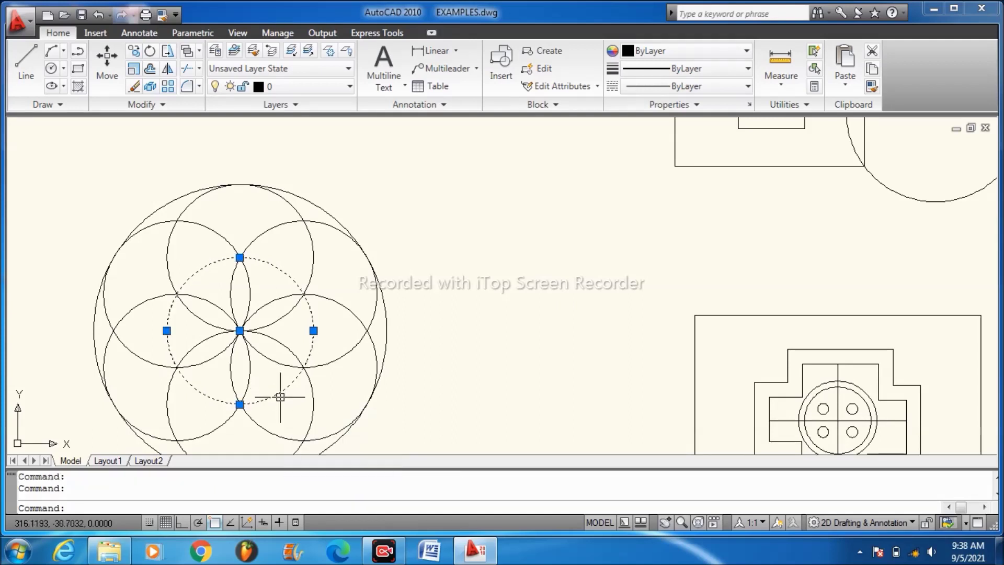
key("space")
key("space")
key("space")
left_click(152, 242)
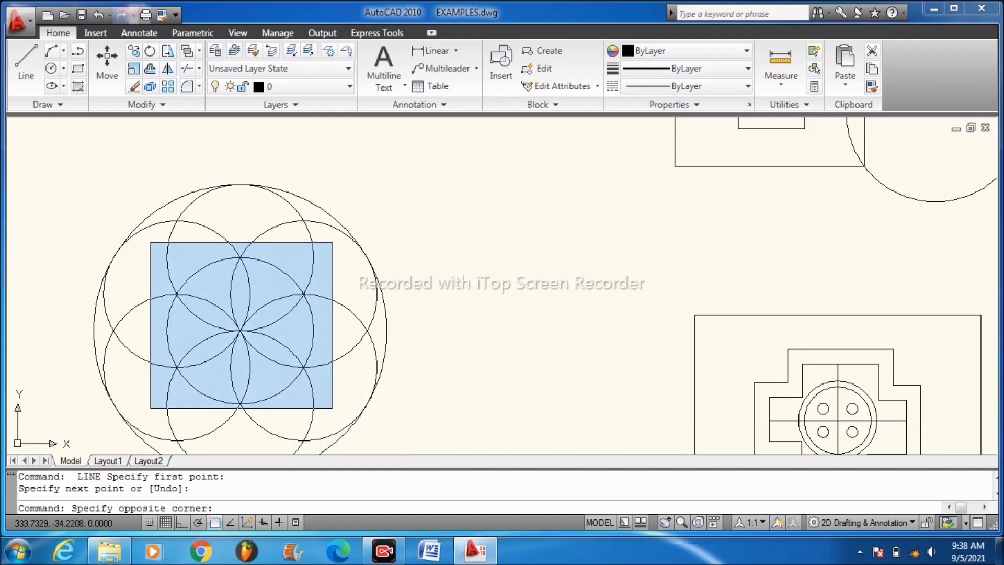
left_click(332, 411)
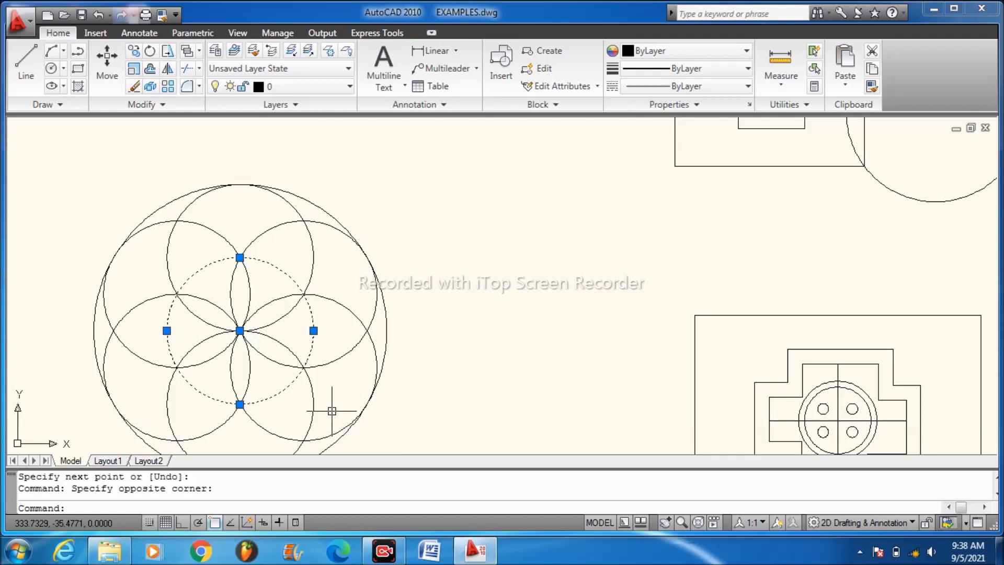
- Window-select the hatched column and its outline at the upper-left corner of the bedroom plan from left to right
key("space")
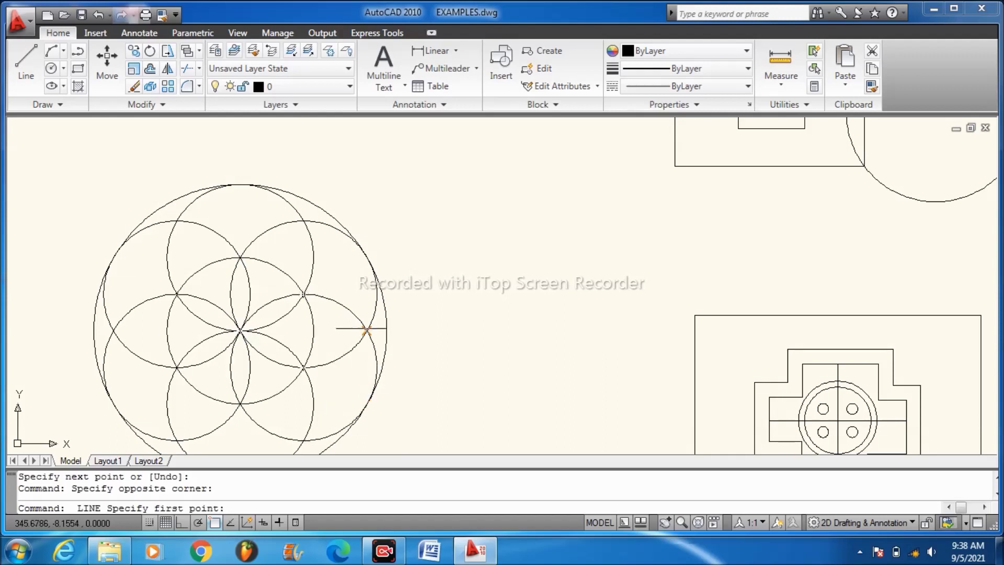
scroll(361, 330, "down", 5)
scroll(452, 447, "up", 5)
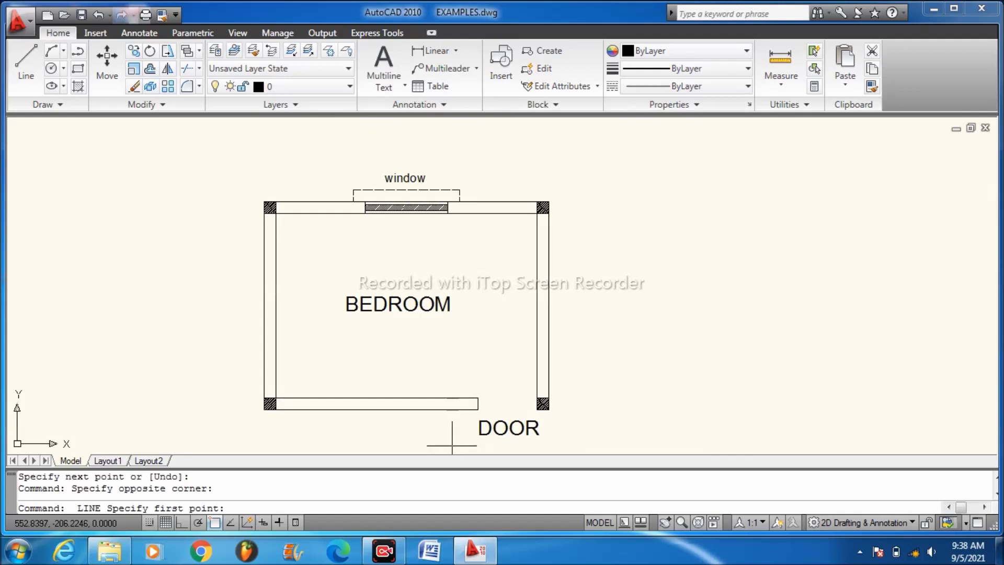
scroll(273, 209, "up", 3)
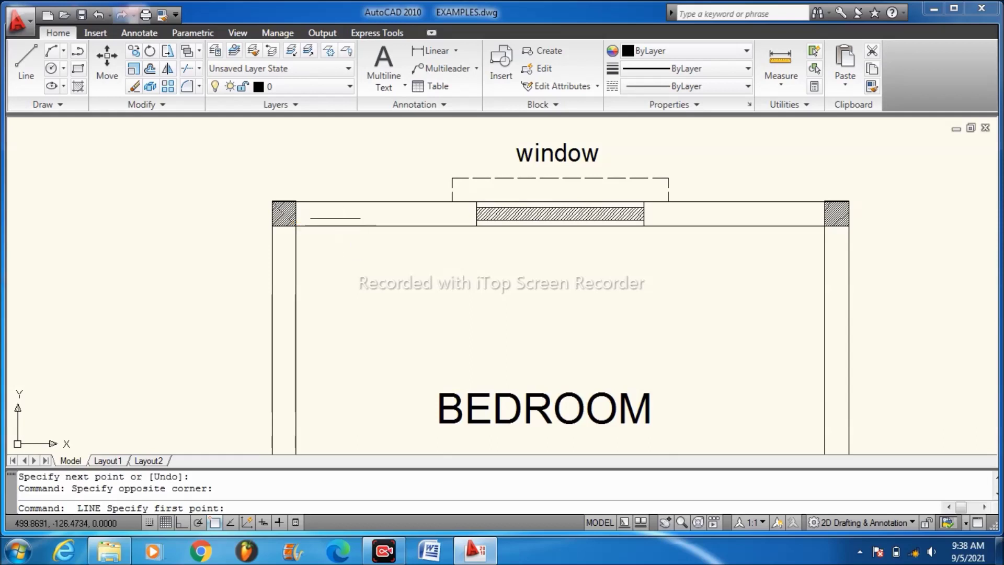
left_click(272, 206)
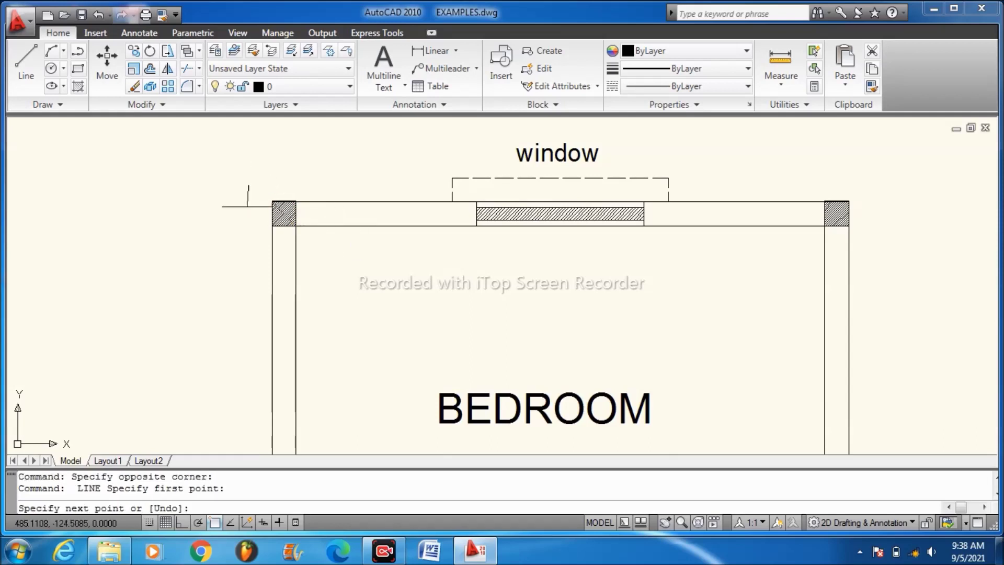
key("Return")
left_click(248, 184)
left_click(312, 244)
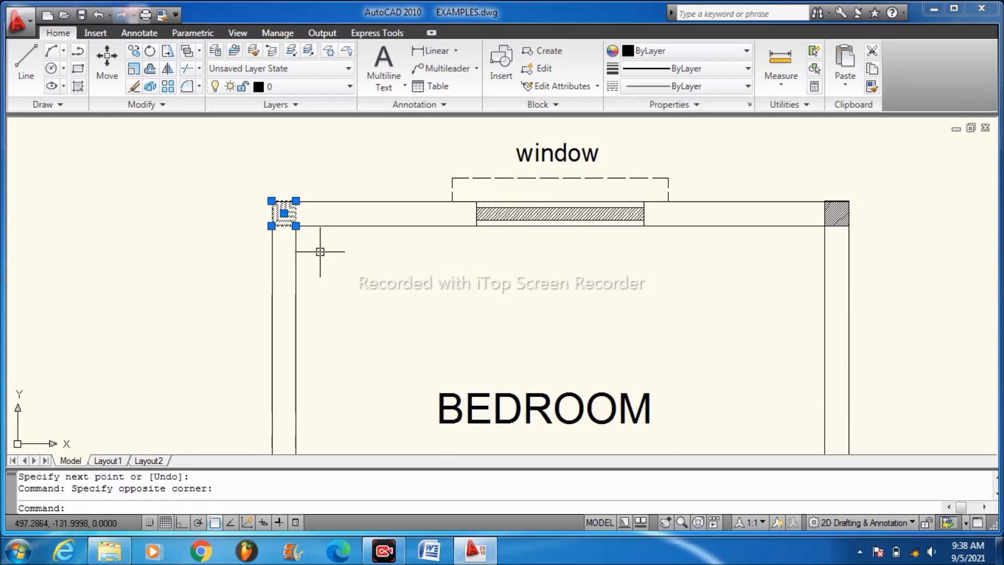
- Clear the column selection and window-select the hatched window symbol in the bedroom's upper wall from left to right
key("Escape")
scroll(218, 262, "down", 3)
scroll(410, 221, "up", 7)
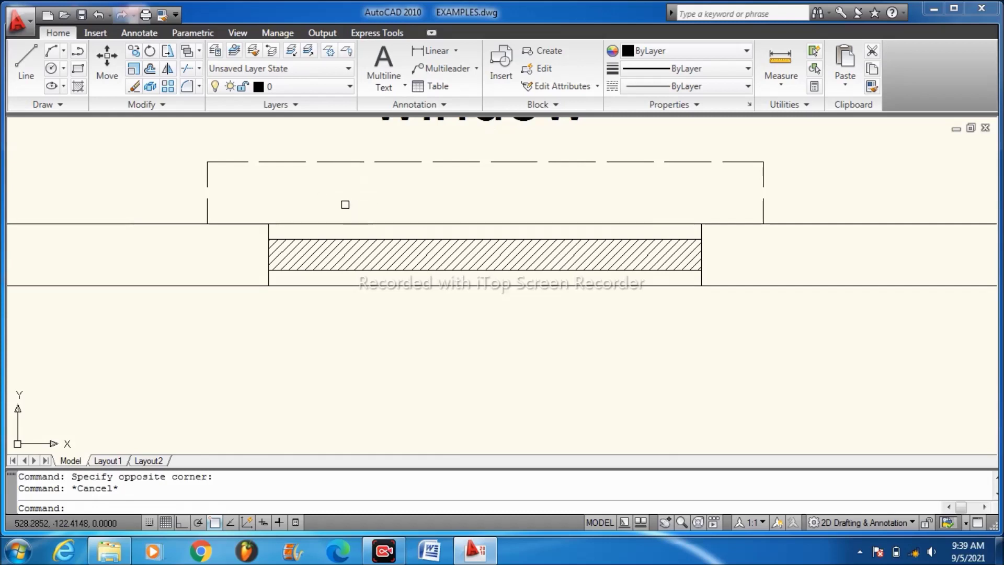
left_click(238, 185)
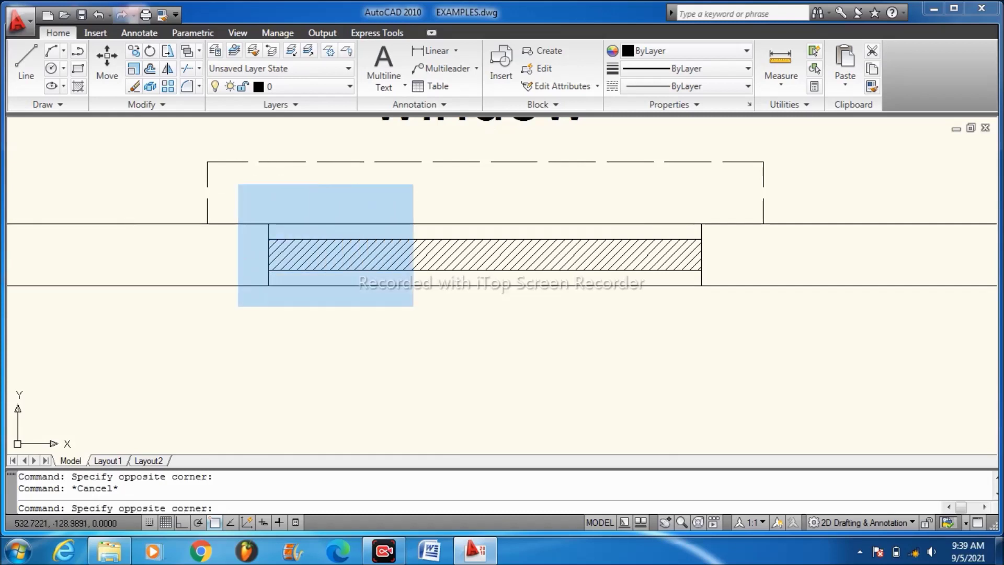
left_click(720, 331)
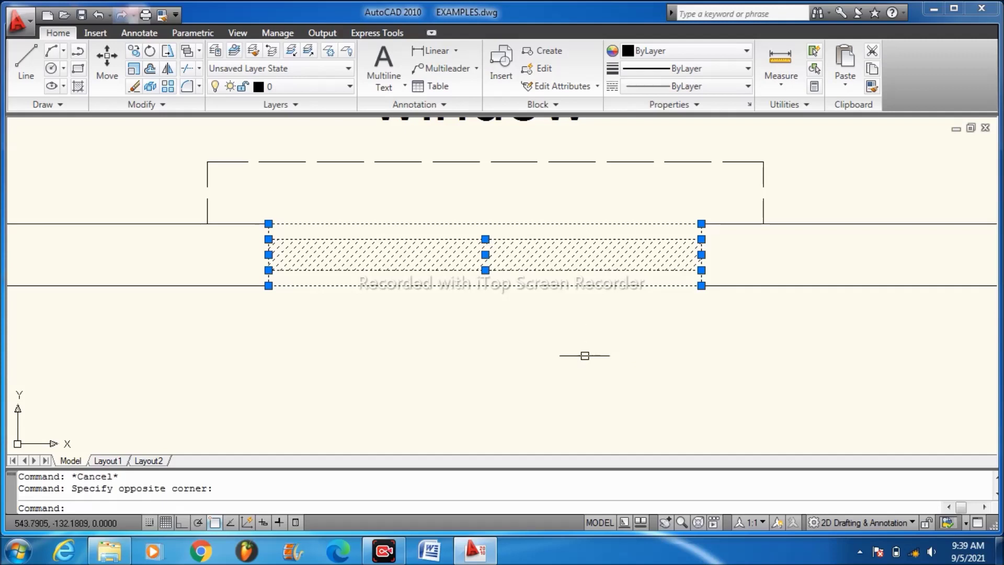
key("Escape")
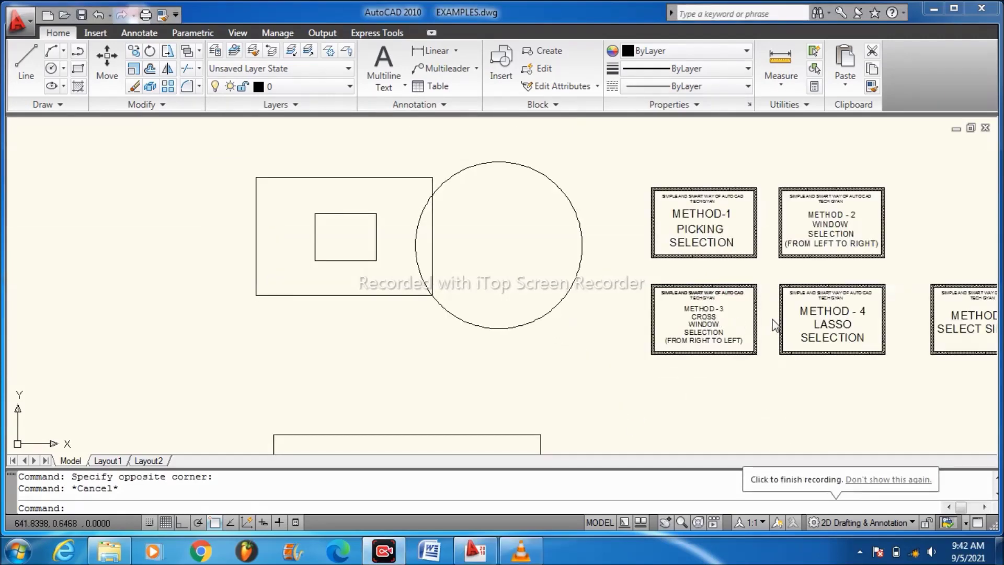
- Examine the Method-3 card on cross window selection from right to left
scroll(758, 325, "up", 5)
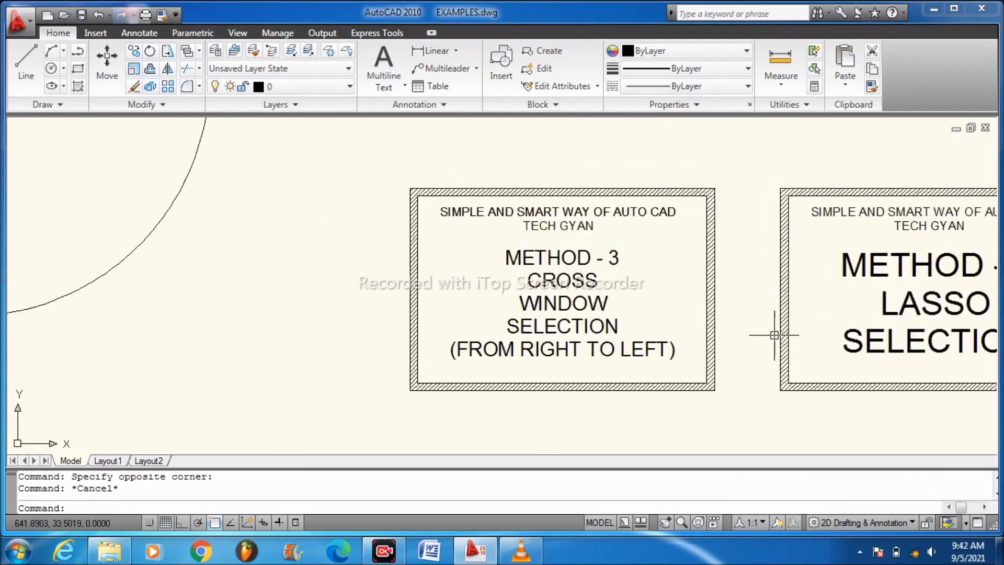
scroll(741, 280, "up", 3)
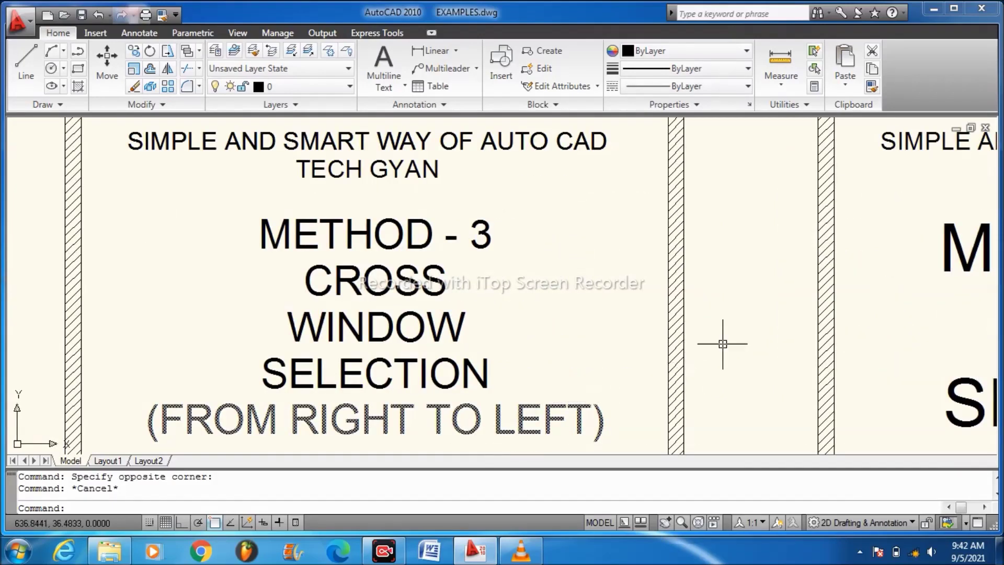
scroll(743, 343, "down", 8)
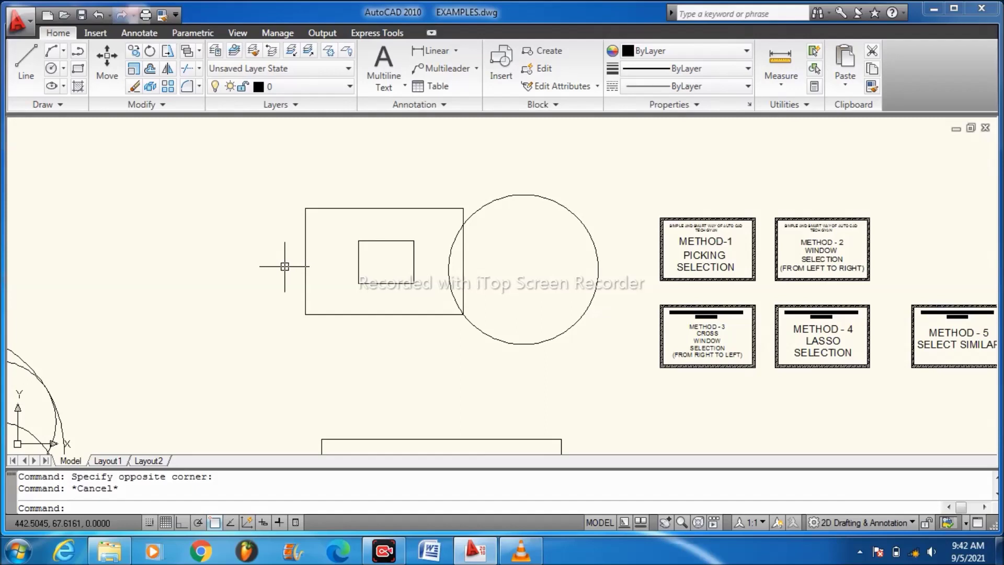
- Make a right-to-left crossing window in empty space, and another touching both rectangles and the overlapping circle to select them
left_click(266, 317)
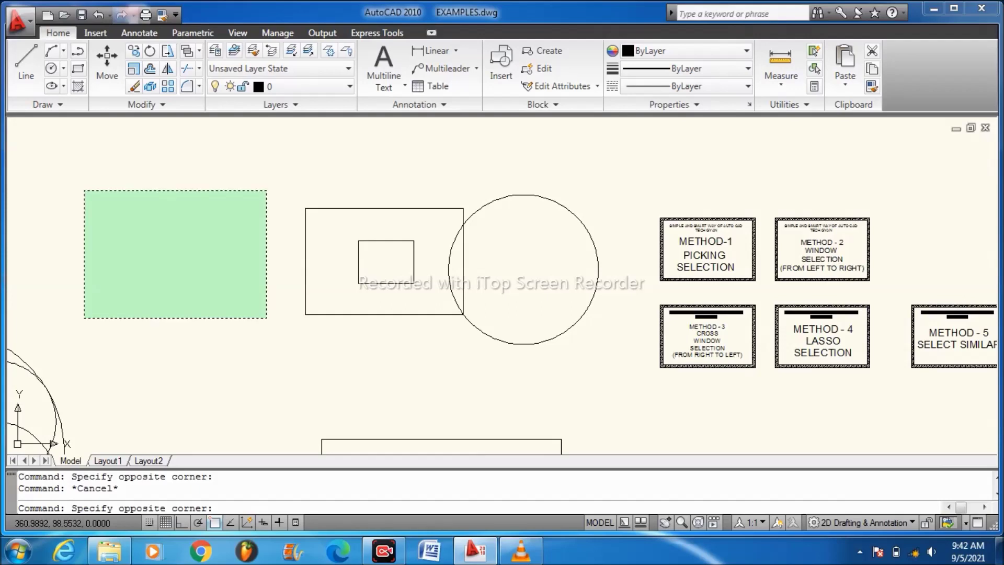
left_click(84, 190)
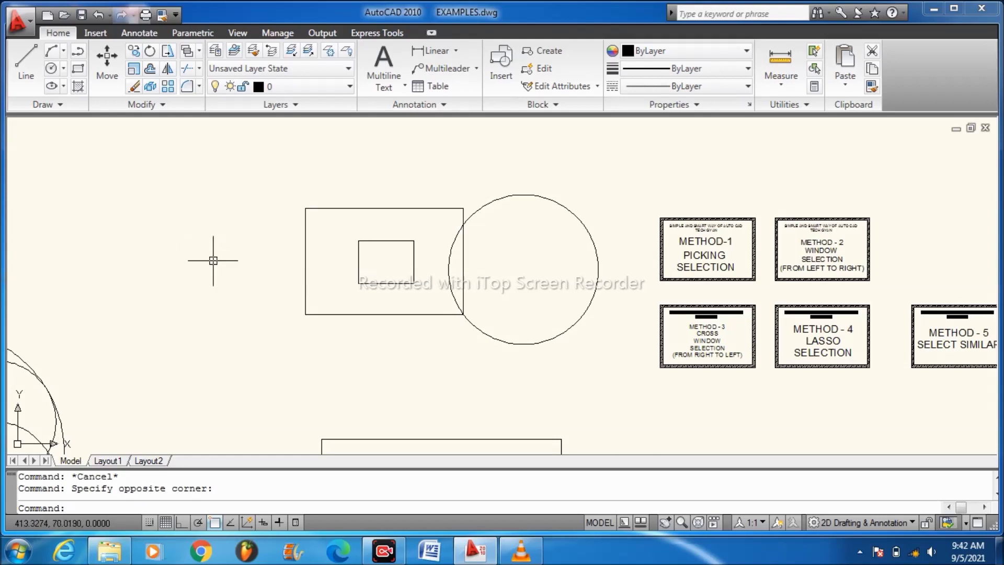
key("Return")
left_click(489, 371)
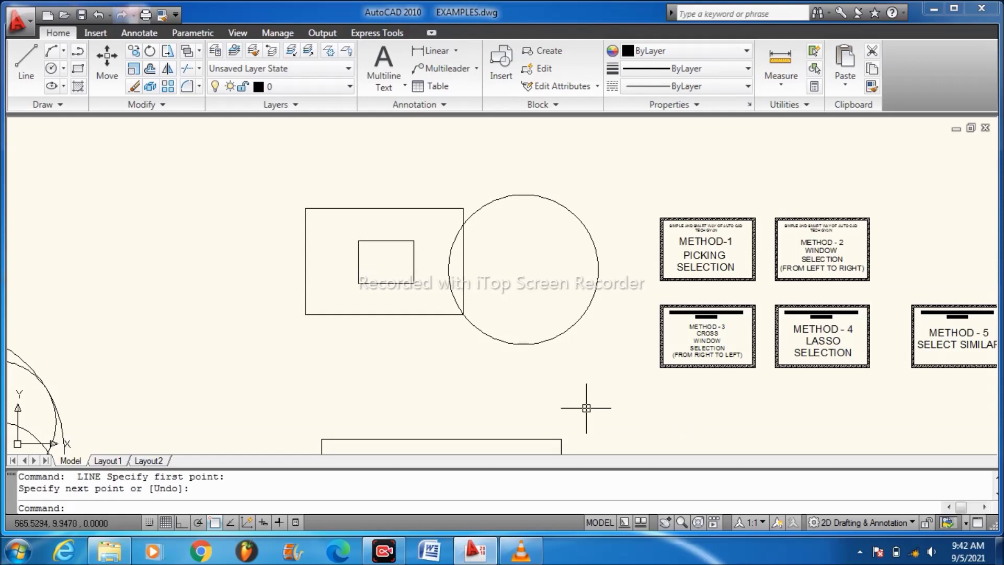
left_click(518, 366)
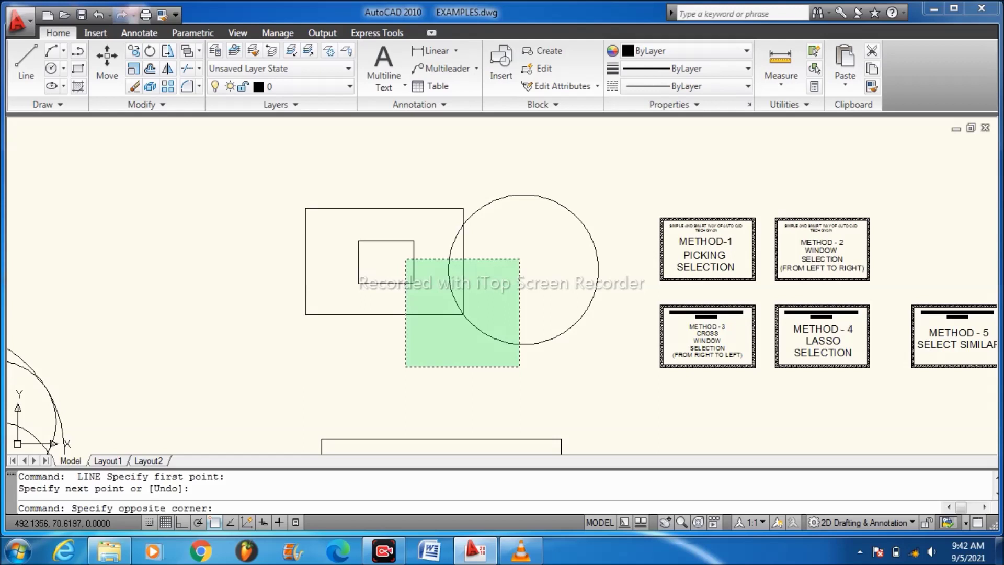
left_click(405, 259)
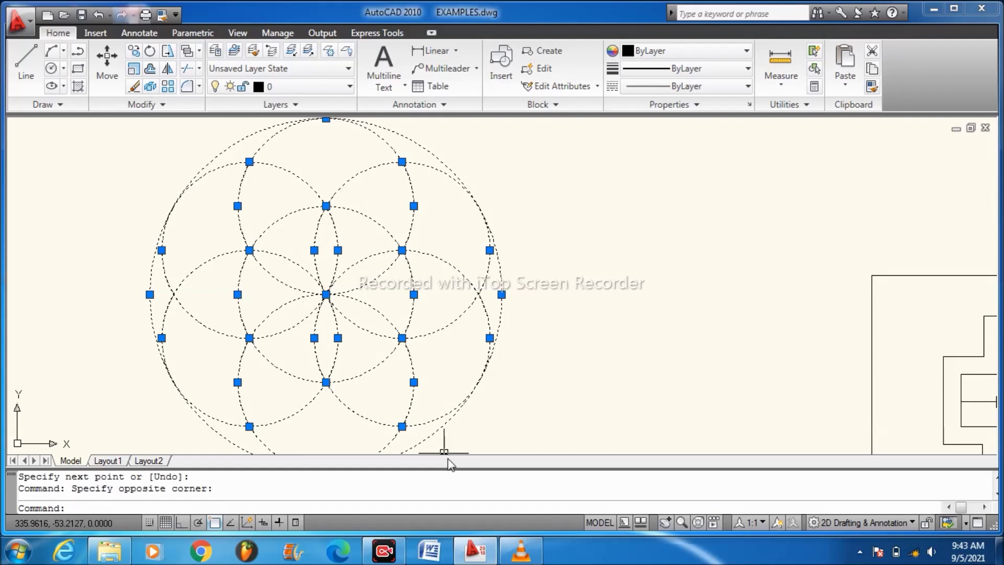
- Clear the flower pattern selection and select its outer circle with a right-to-left crossing window that touches only its edge
key("Escape")
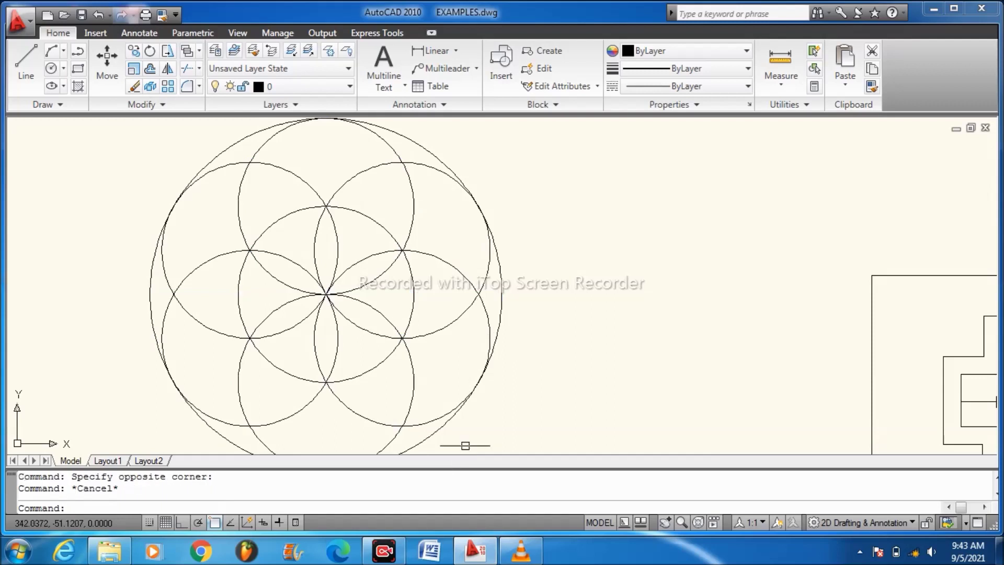
left_click(608, 372)
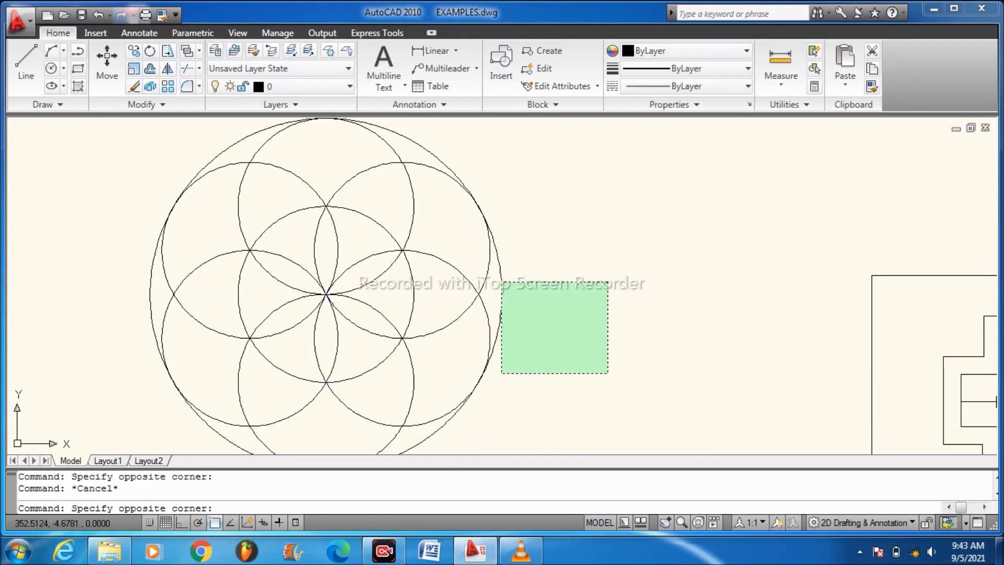
left_click(502, 282)
left_click(539, 309)
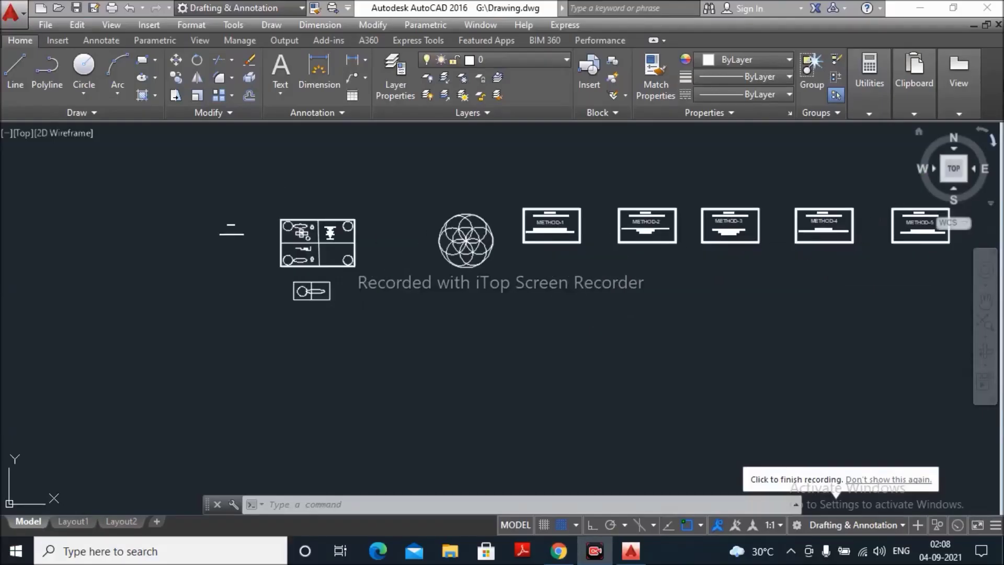
- Examine the Method-4 lasso selection card in Drawing.dwg in AutoCAD 2016
scroll(864, 214, "up", 5)
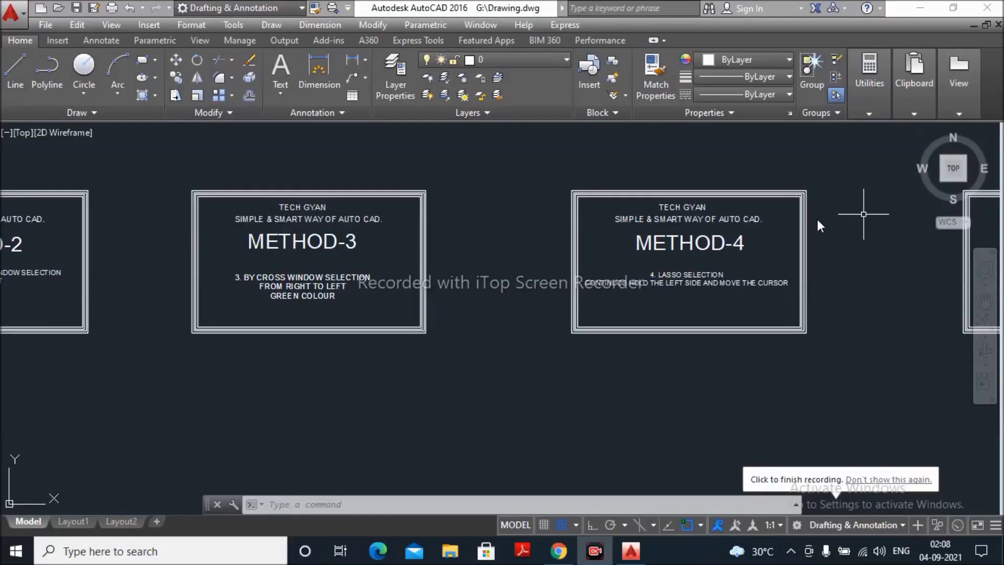
scroll(816, 220, "up", 4)
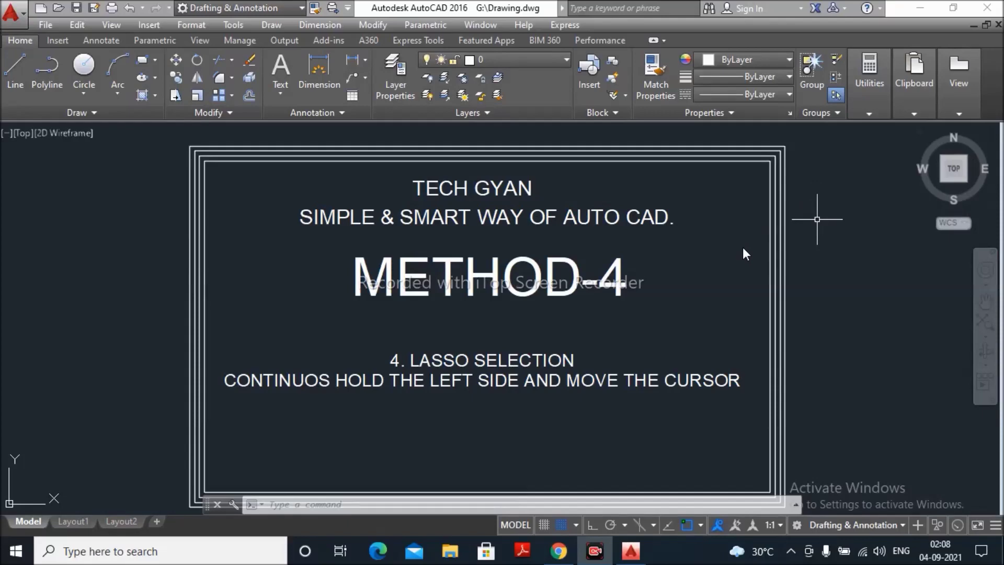
scroll(743, 249, "down", 8)
scroll(672, 255, "down", 2)
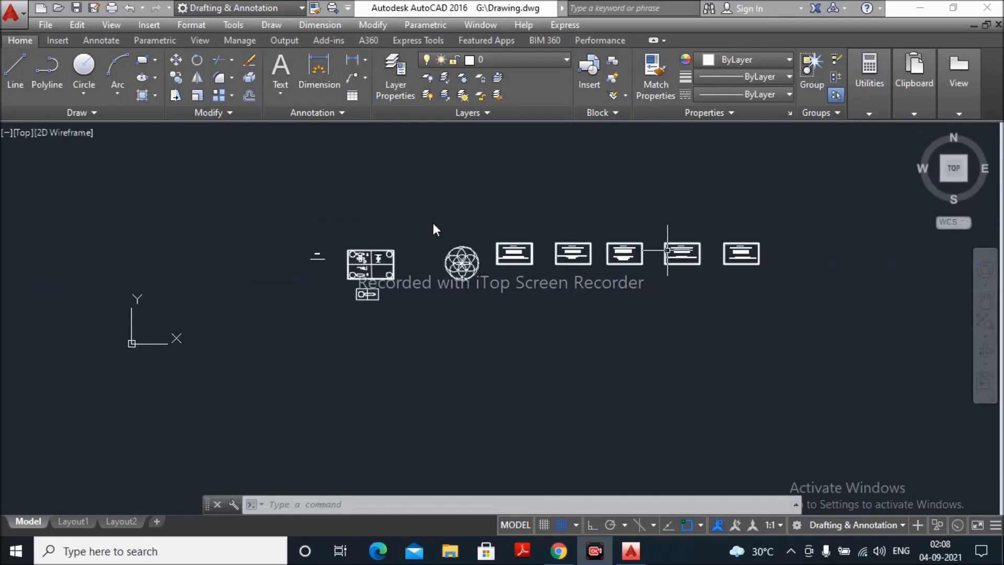
- Lasso-select the objects at the centre of the crossed rectangles from the left, clear them, and select the whole cross with a crossing lasso
scroll(345, 271, "up", 3)
scroll(360, 251, "up", 10)
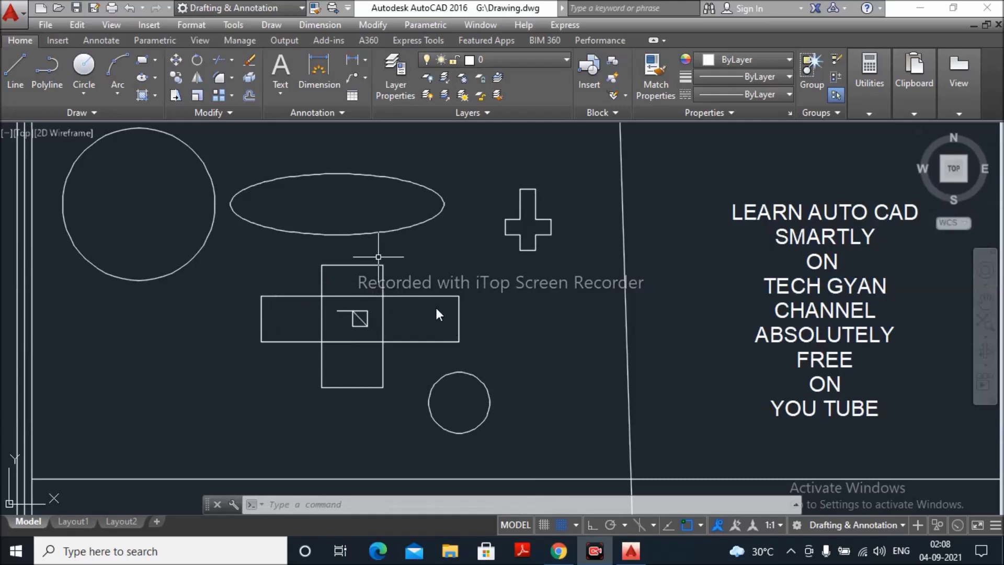
scroll(439, 303, "up", 2)
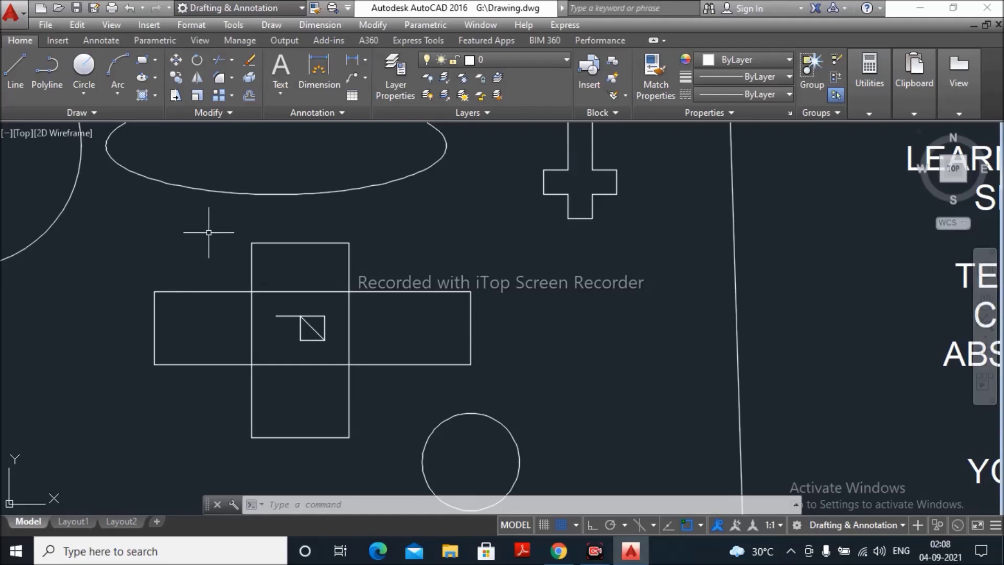
mouse_move(170, 210)
left_mouse_down()
mouse_move(199, 259)
mouse_move(280, 240)
mouse_move(408, 260)
mouse_move(473, 235)
mouse_move(518, 334)
mouse_move(492, 366)
mouse_move(402, 416)
mouse_move(369, 459)
mouse_move(251, 469)
mouse_move(126, 387)
mouse_move(115, 331)
left_mouse_up()
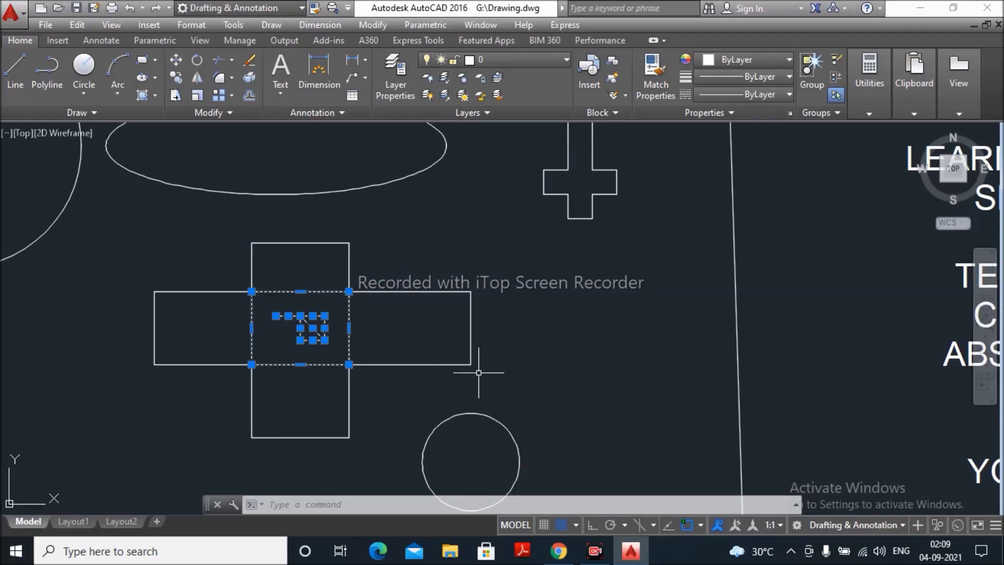
key("Escape")
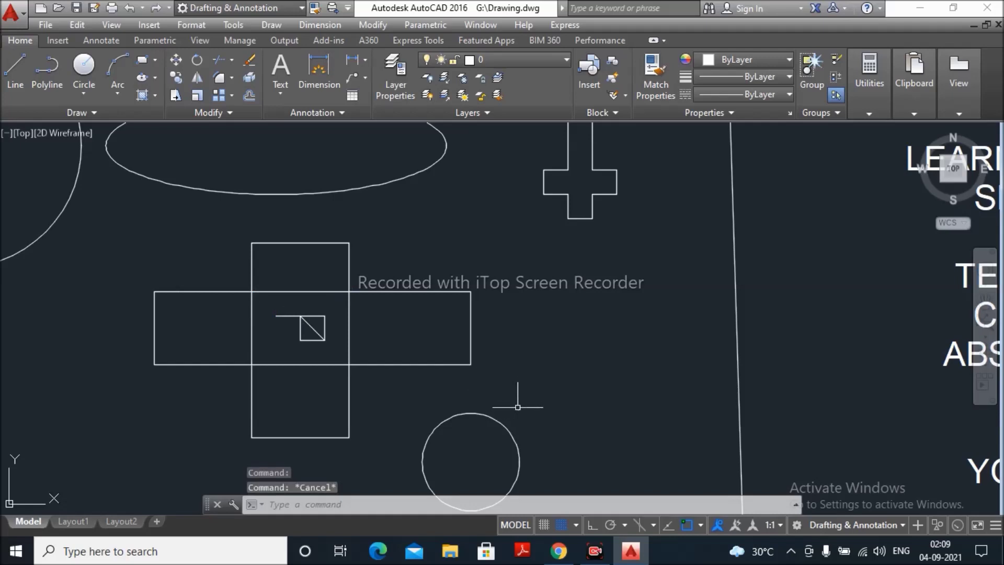
mouse_move(488, 383)
left_mouse_down()
mouse_move(432, 390)
mouse_move(311, 463)
mouse_move(197, 410)
mouse_move(162, 336)
mouse_move(157, 287)
mouse_move(168, 269)
mouse_move(233, 238)
mouse_move(402, 243)
mouse_move(520, 260)
mouse_move(512, 267)
left_mouse_up()
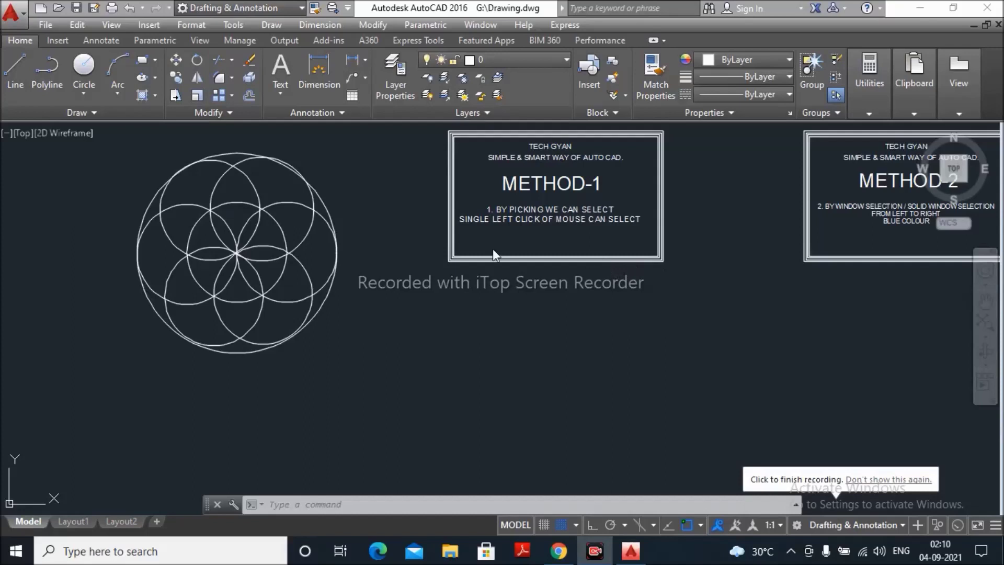
- Examine the Method-5 card on the Select Similar option
scroll(286, 227, "down", 6)
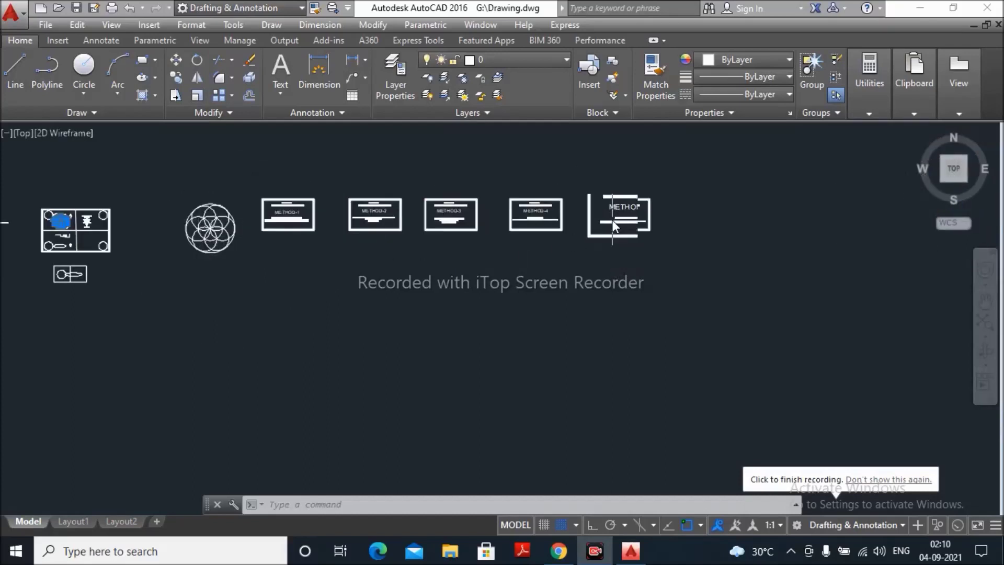
scroll(612, 220, "up", 3)
scroll(651, 205, "up", 5)
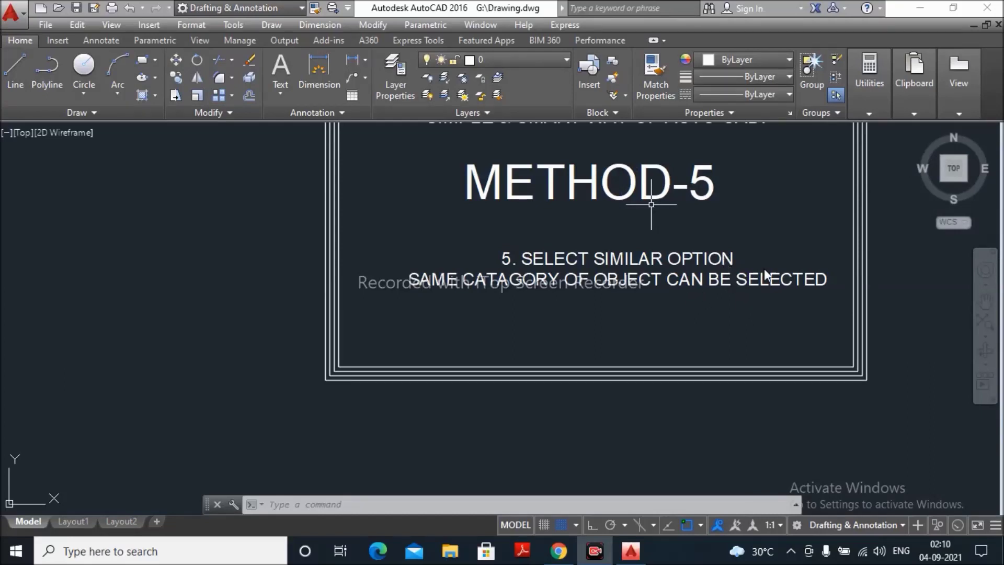
scroll(784, 262, "down", 7)
scroll(778, 241, "down", 2)
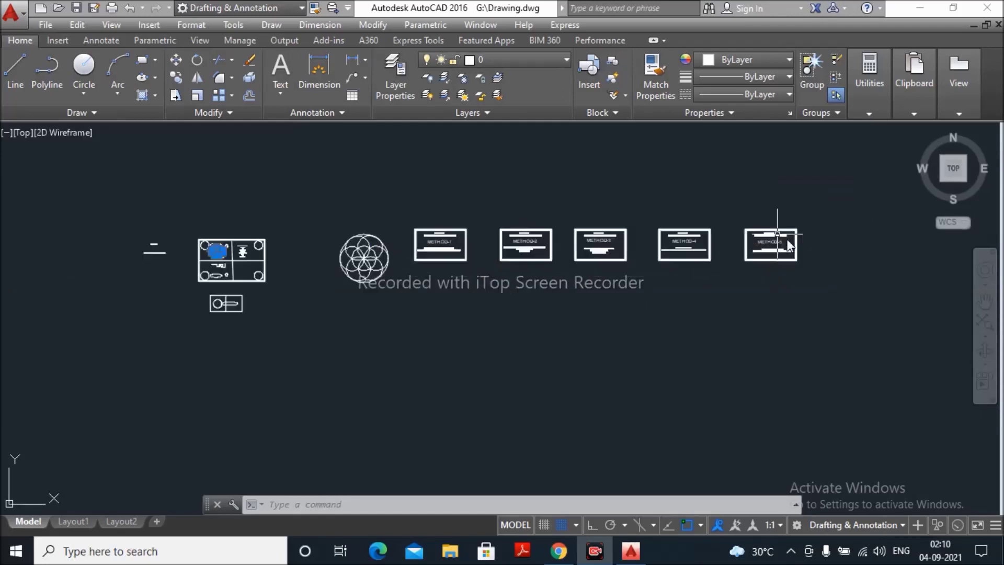
- Return to the framed drawing and clear the selection of the crossed rectangles
scroll(778, 238, "down", 2)
scroll(435, 248, "up", 3)
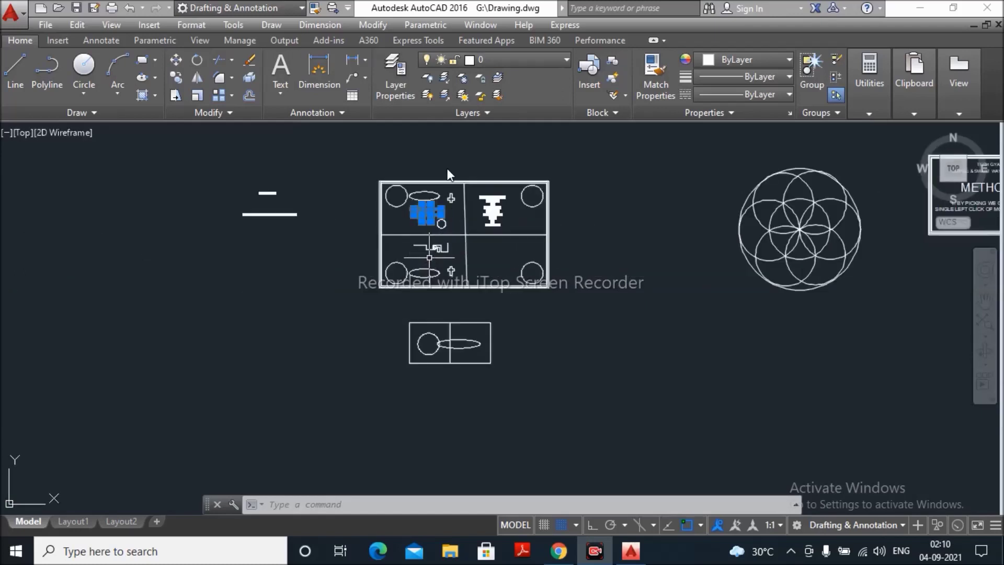
scroll(447, 168, "up", 2)
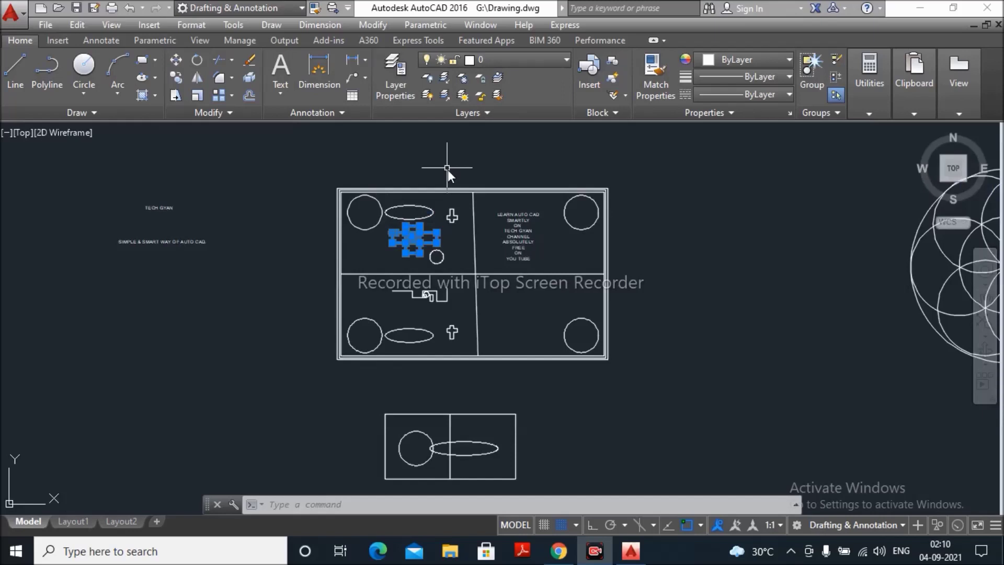
left_click_drag(291, 269, 292, 253)
key("Escape")
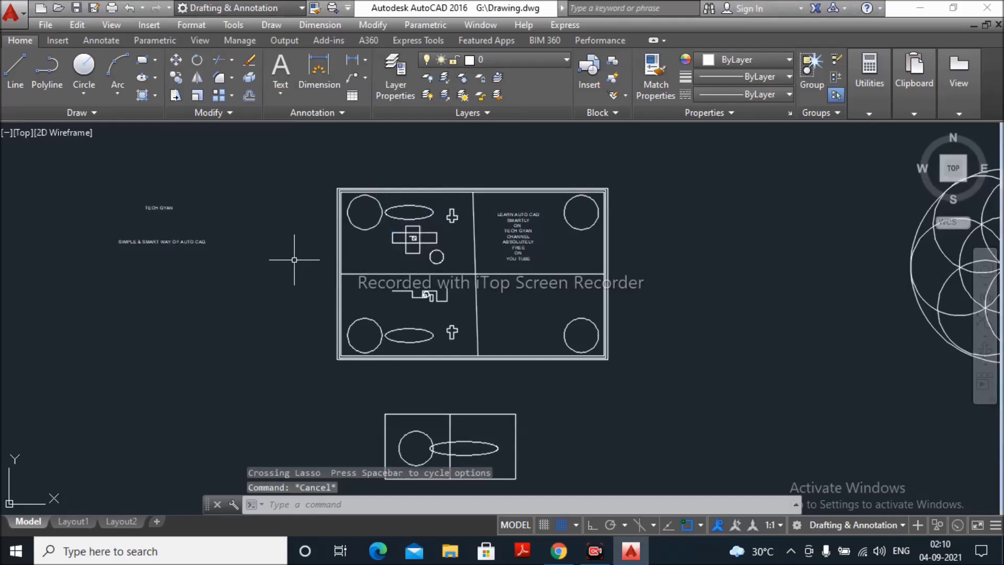
- Select the large circle in the frame's upper-left corner and use Select Similar to select all circles in the drawing
scroll(379, 217, "up", 2)
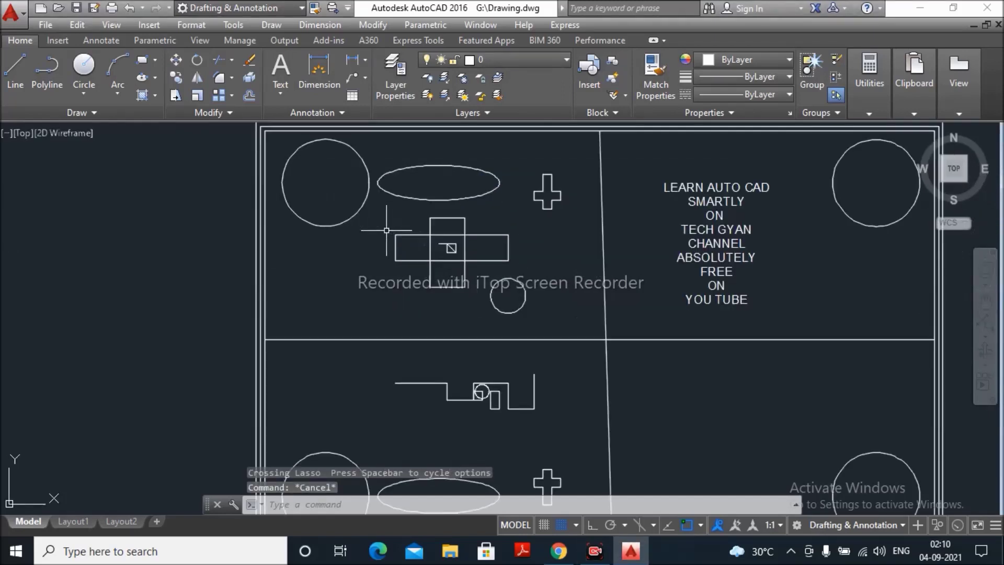
scroll(347, 205, "up", 3)
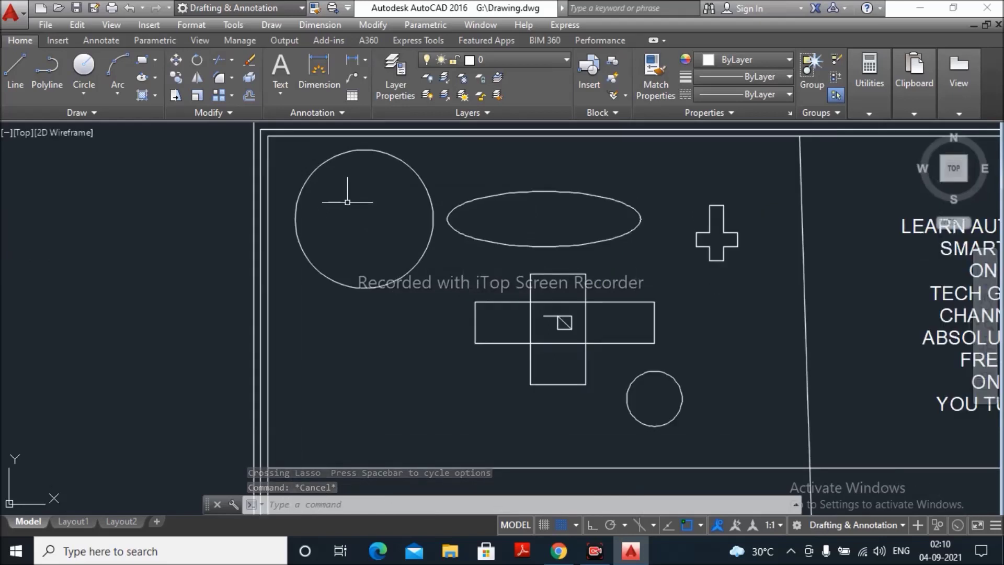
left_click(339, 155)
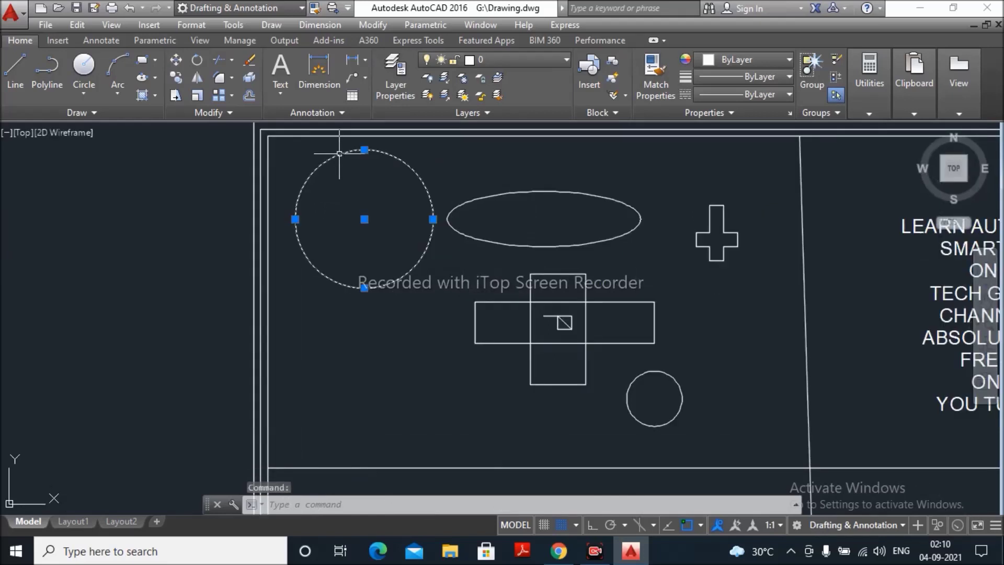
right_click(192, 177)
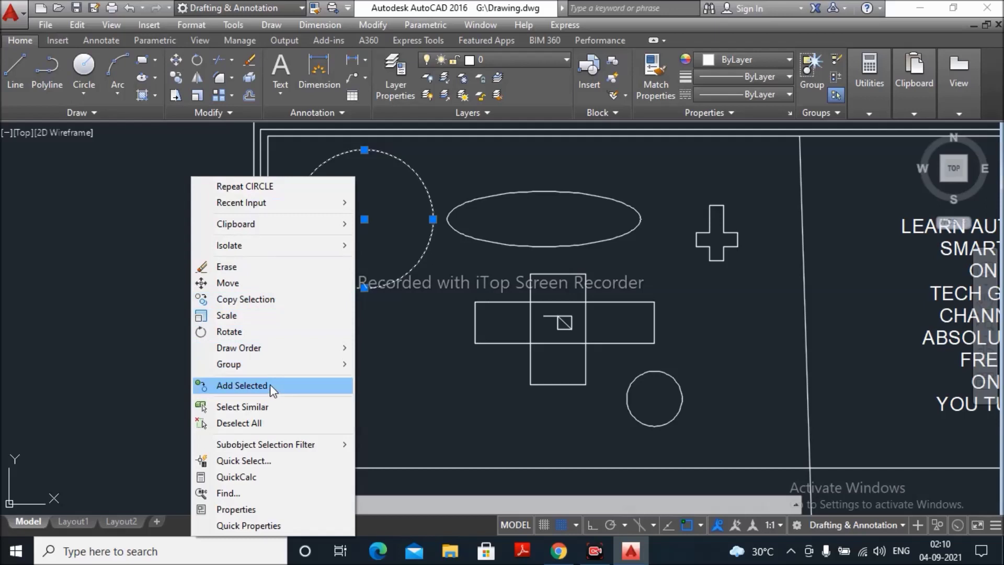
left_click(264, 409)
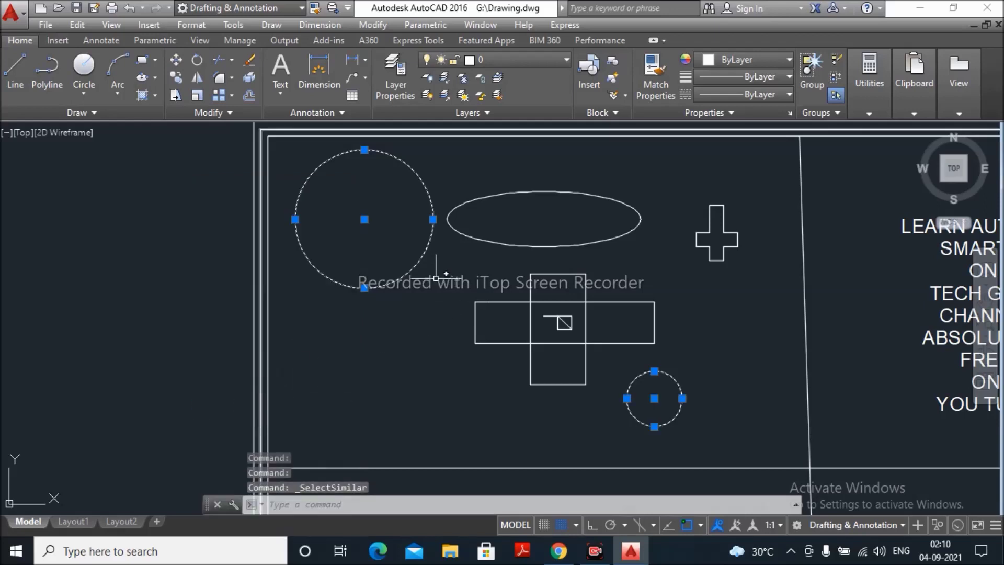
scroll(310, 251, "down", 4)
scroll(311, 252, "down", 3)
scroll(541, 346, "down", 3)
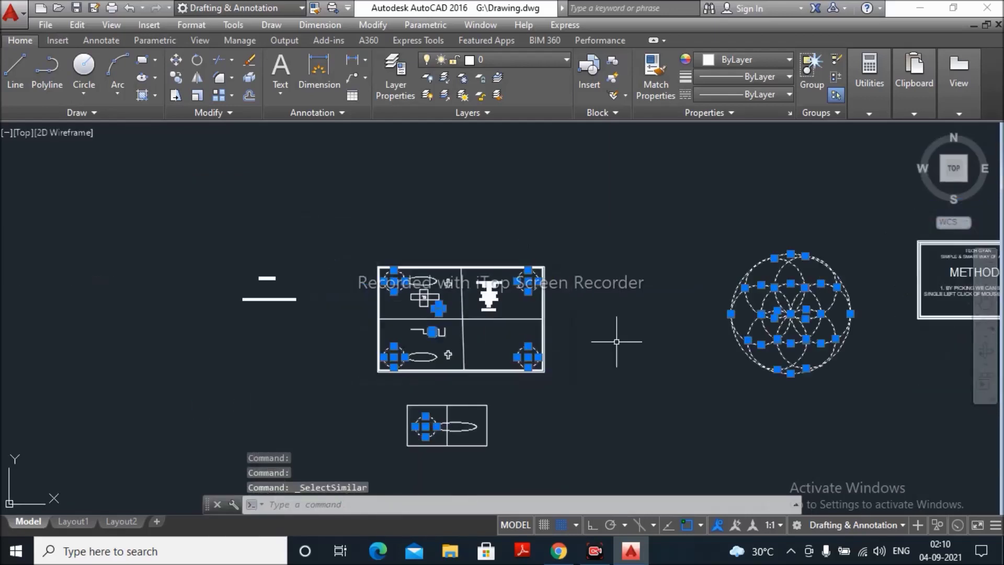
- Review the selected circles across the framed drawing and the flower pattern, and clear the selection
scroll(742, 314, "down", 4)
scroll(795, 304, "down", 2)
scroll(788, 301, "up", 5)
scroll(700, 314, "up", 5)
scroll(679, 291, "down", 3)
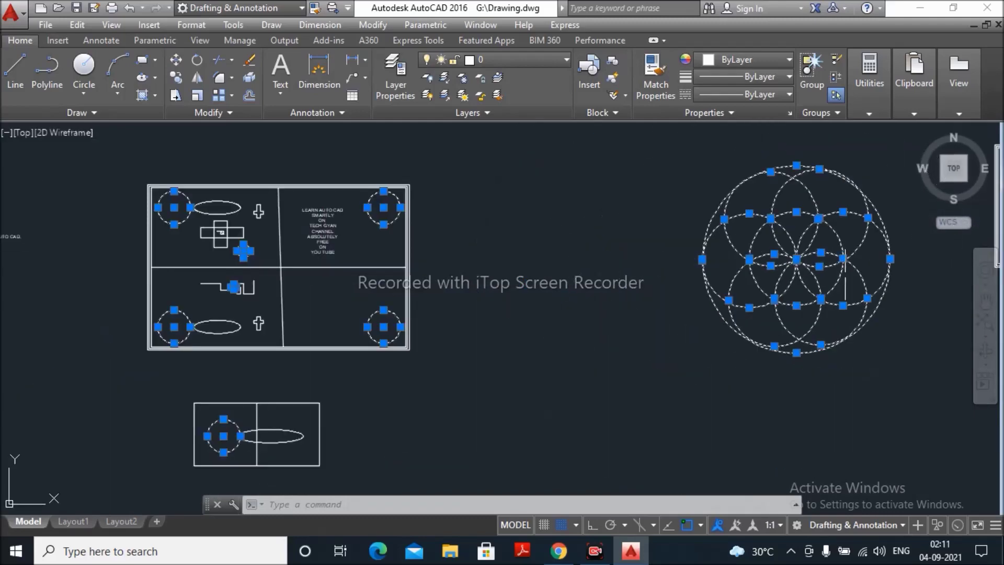
key("Escape")
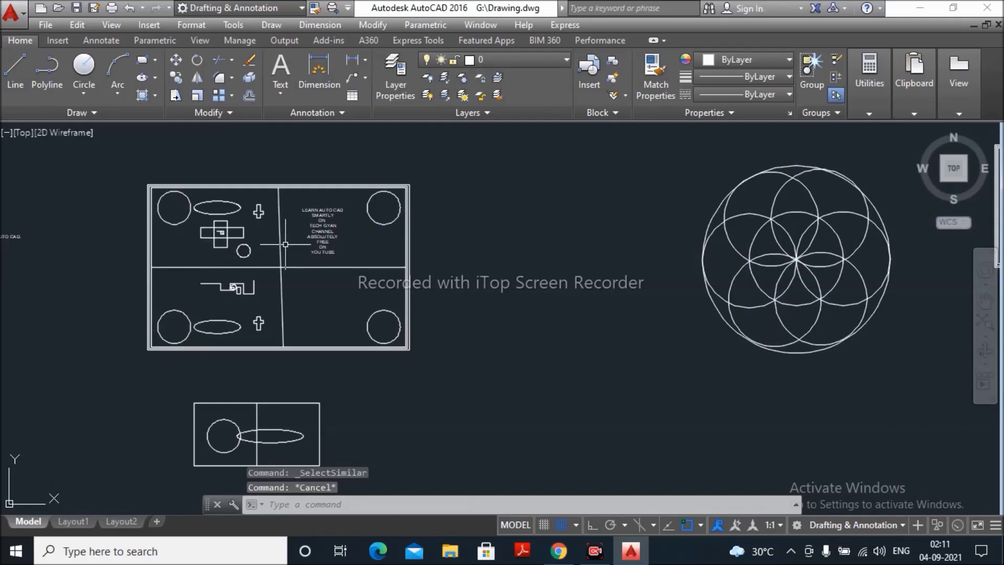
- Select the LEARN AUTO CAD text line in the frame and use Select Similar to select all similar text in the drawing
scroll(304, 238, "up", 3)
scroll(304, 238, "up", 2)
scroll(314, 183, "down", 2)
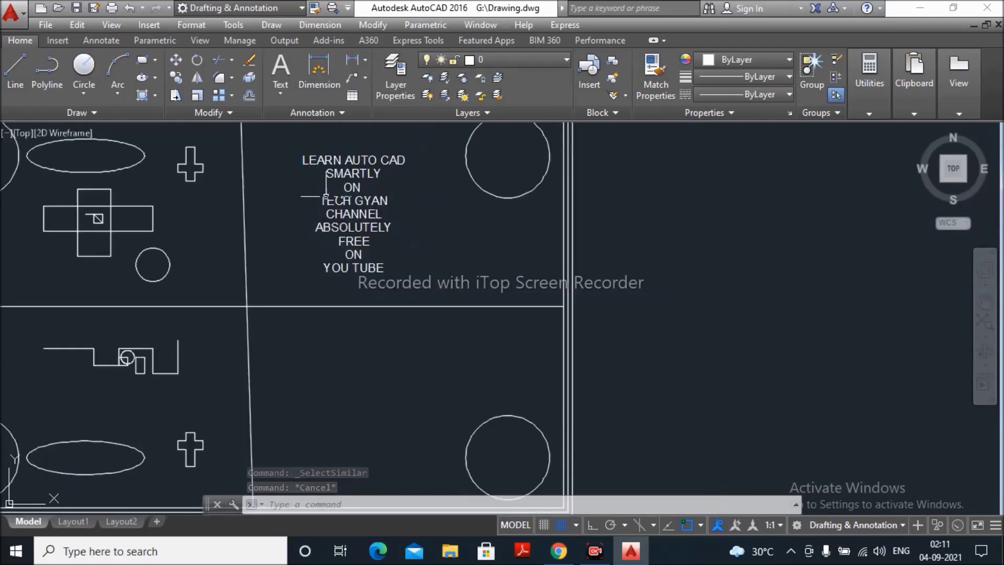
scroll(315, 163, "up", 3)
left_click(340, 157)
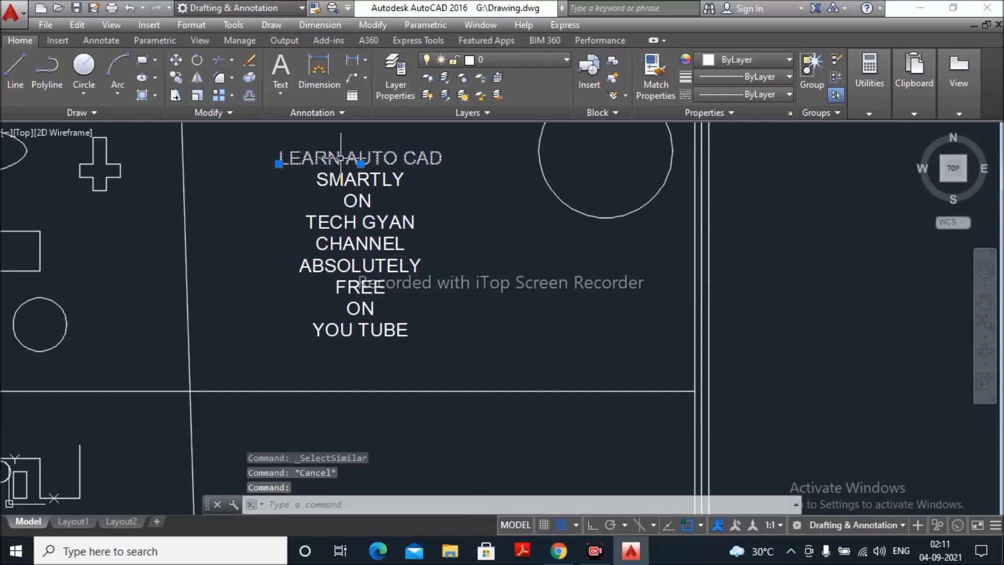
right_click(542, 236)
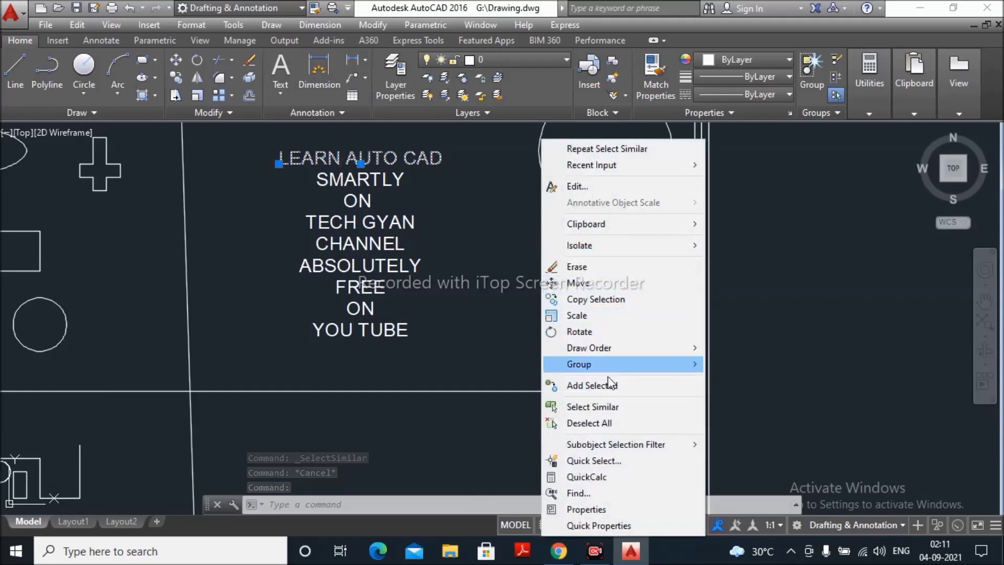
left_click(604, 406)
- Examine which text is selected across the framed drawing and the Method cards
scroll(444, 262, "down", 4)
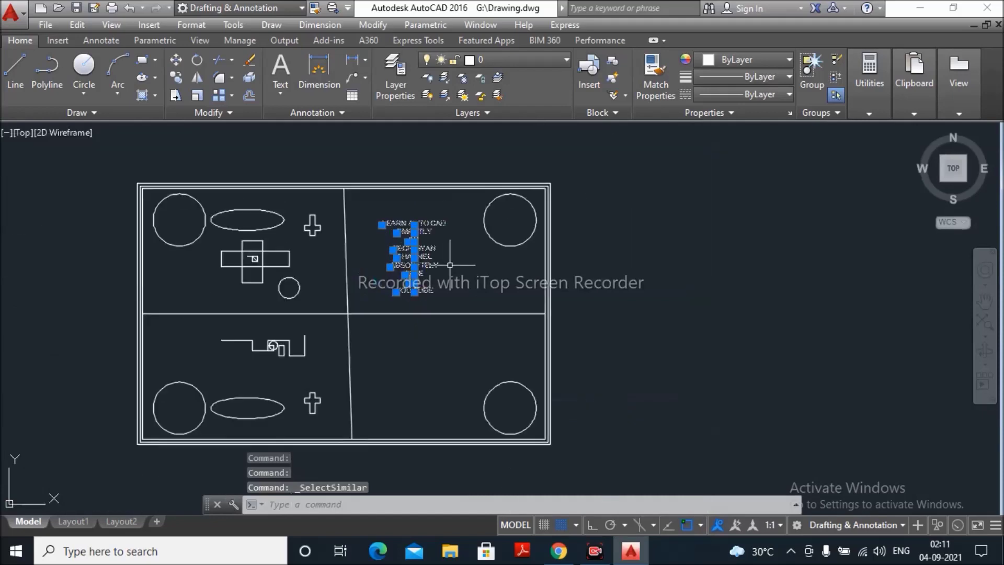
scroll(318, 254, "down", 4)
scroll(323, 247, "down", 3)
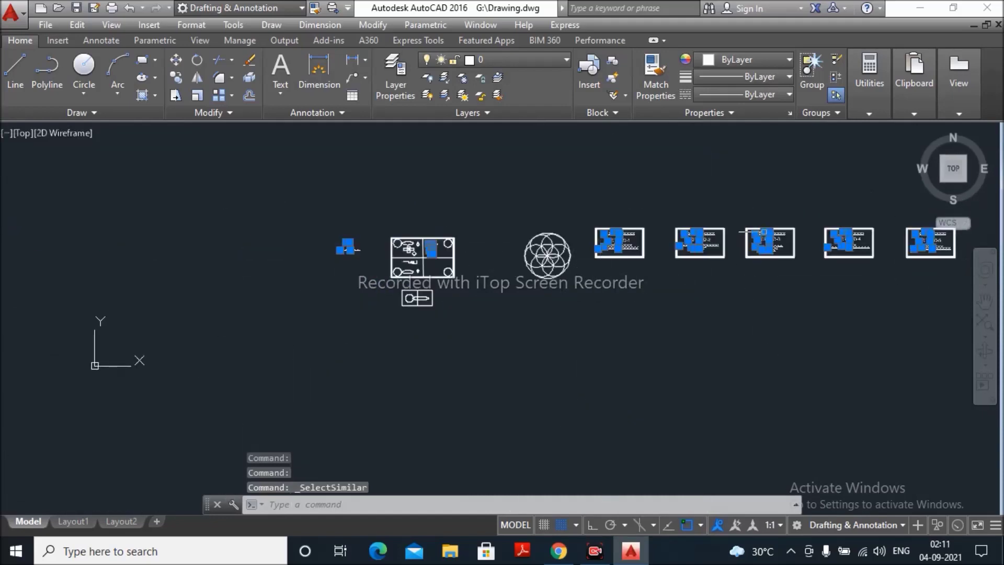
scroll(693, 246, "up", 5)
scroll(811, 225, "up", 4)
scroll(800, 220, "down", 4)
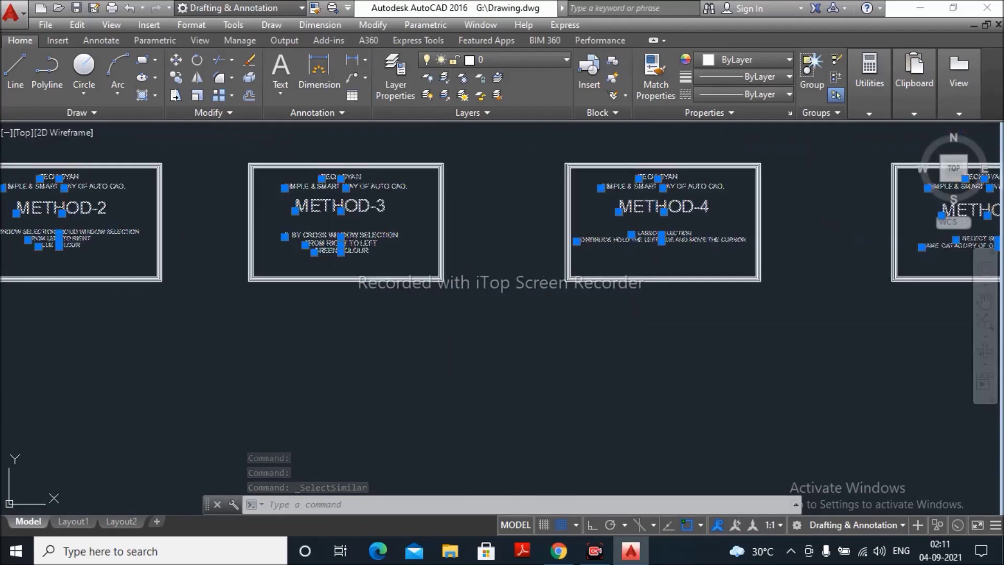
scroll(767, 207, "up", 4)
scroll(767, 208, "down", 8)
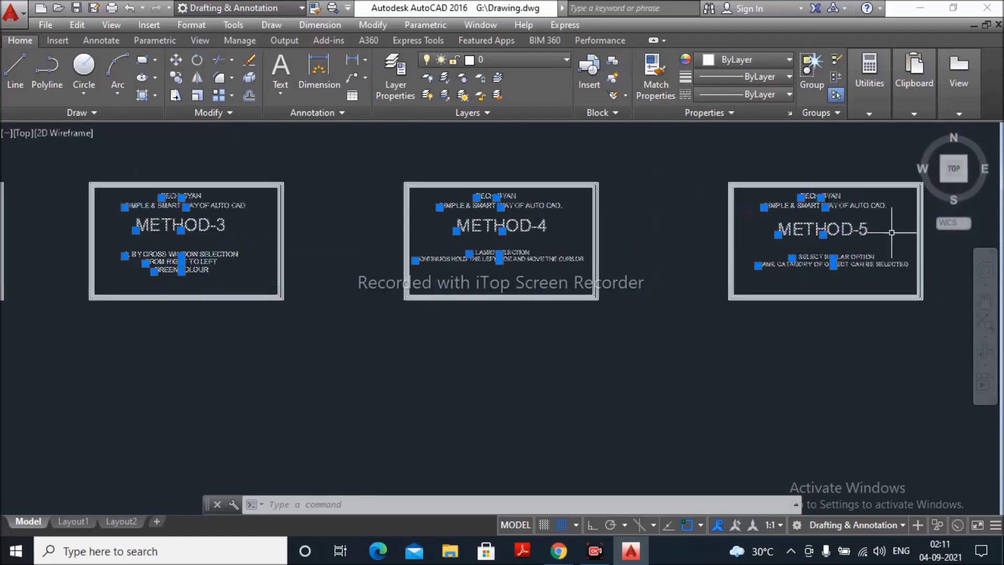
scroll(401, 221, "up", 4)
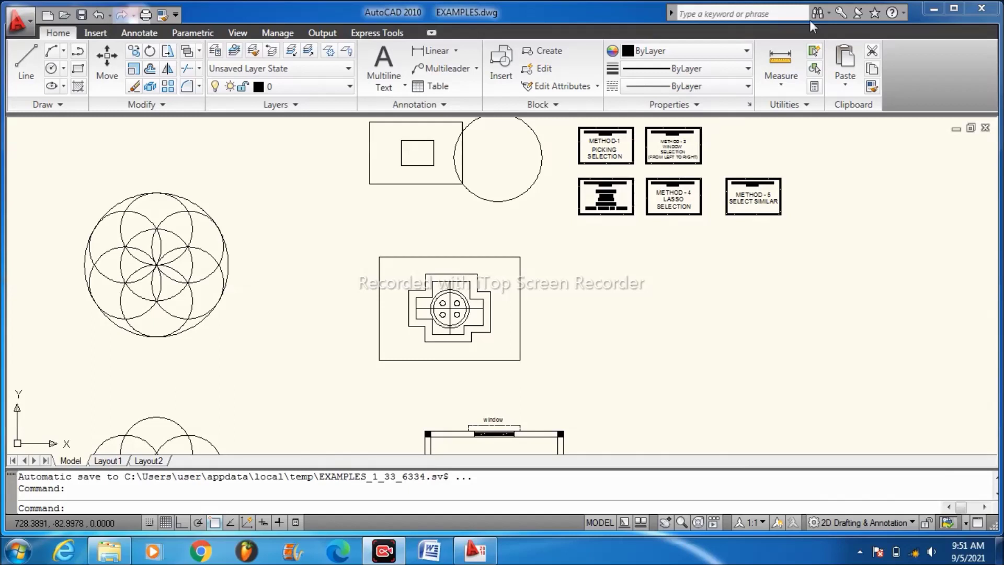
- In EXAMPLES.dwg, move the nested rectangles and overlapping circle up and to the left using a crossing window selection, and undo the move
scroll(653, 275, "down", 5)
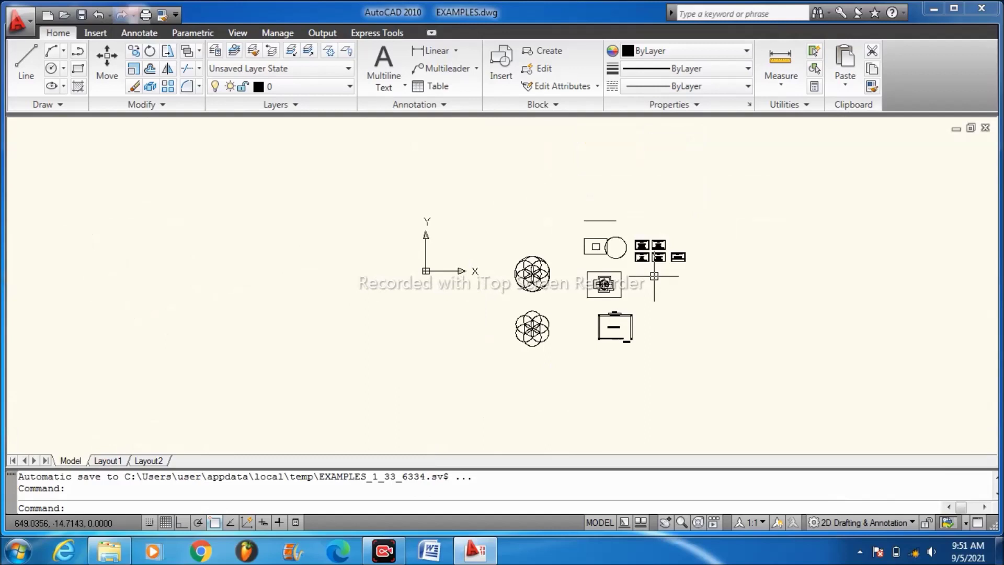
scroll(639, 281, "up", 5)
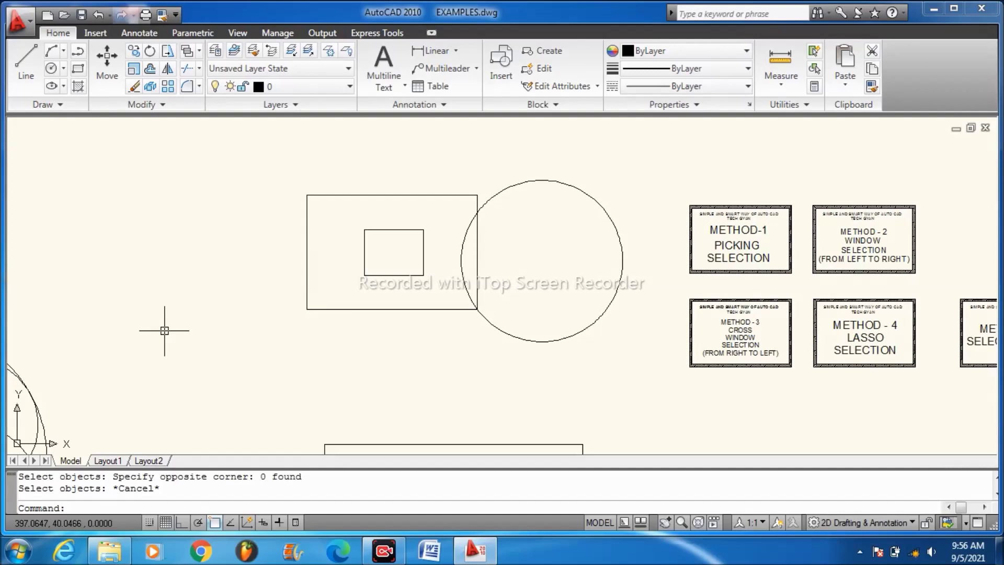
type("M")
key("Return")
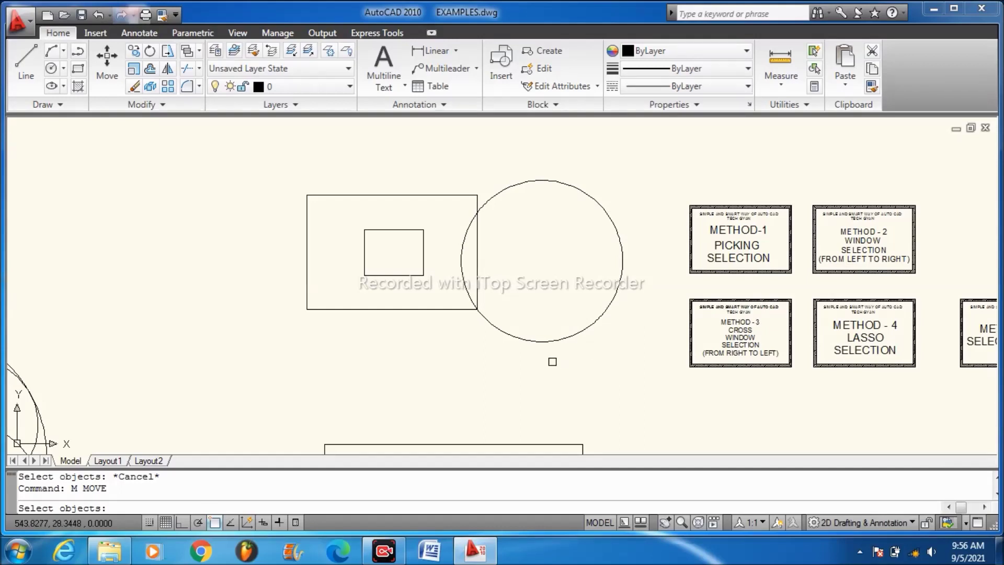
left_click(601, 364)
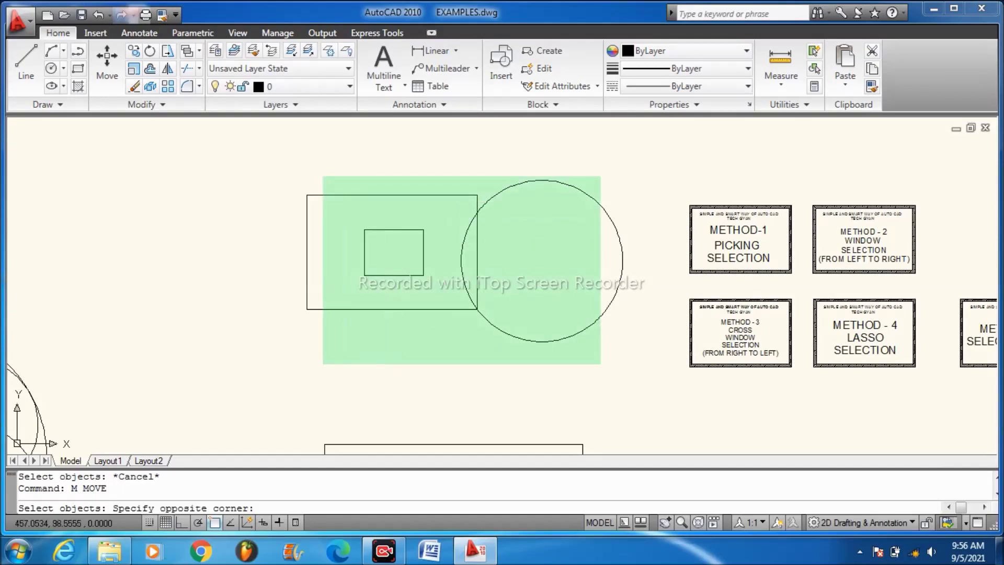
left_click(267, 165)
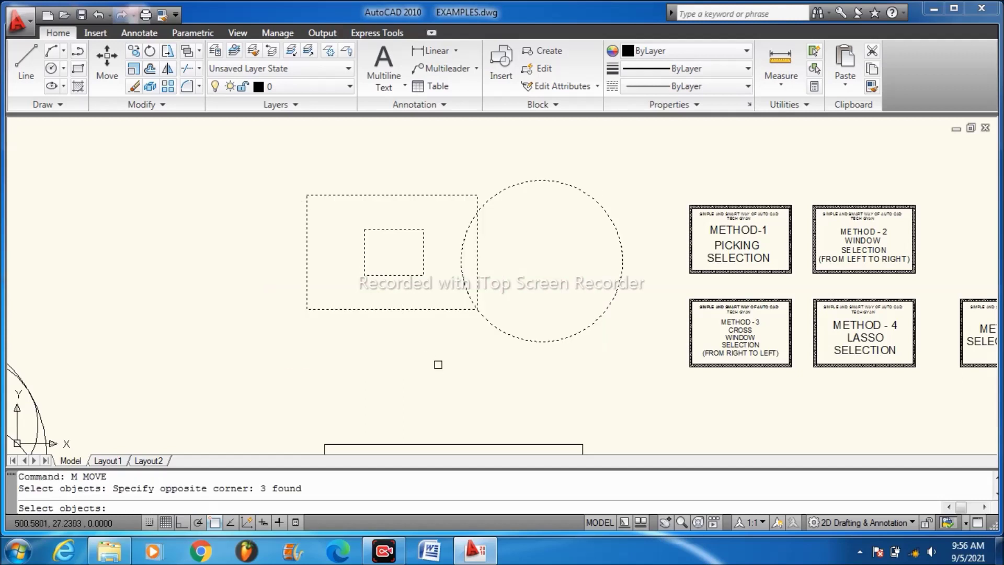
key("Return")
left_click(462, 356)
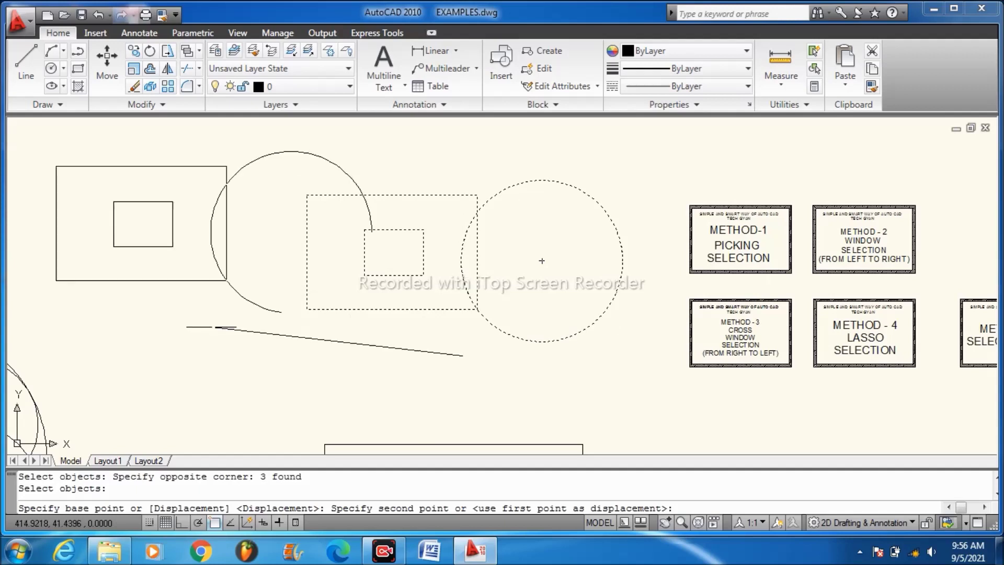
scroll(715, 400, "down", 1)
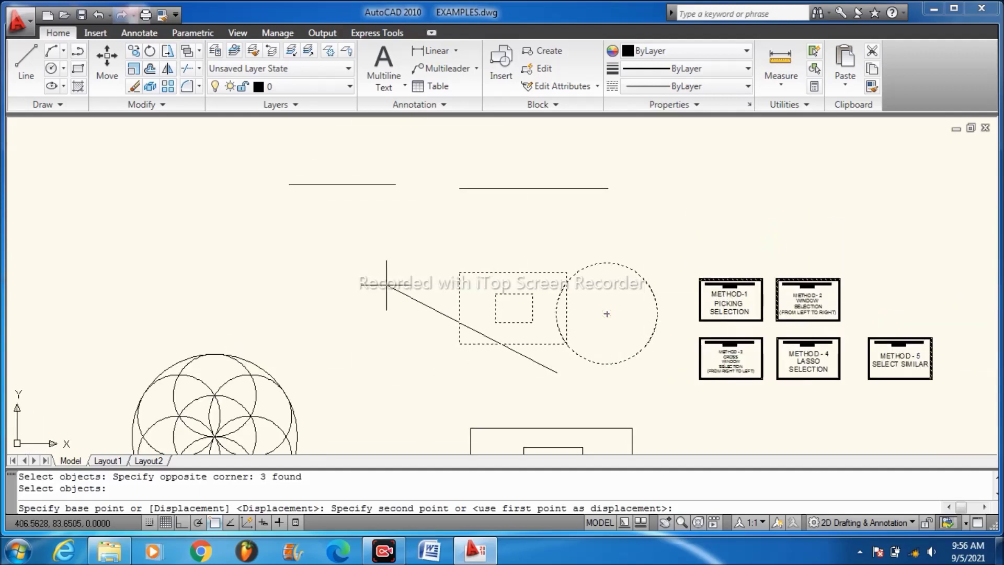
left_click(307, 266)
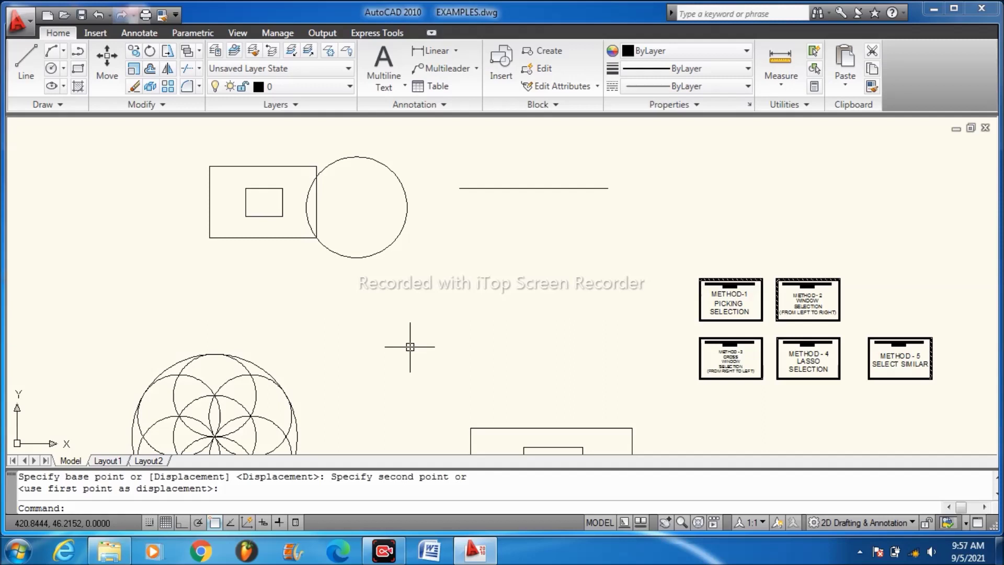
key("ctrl+z")
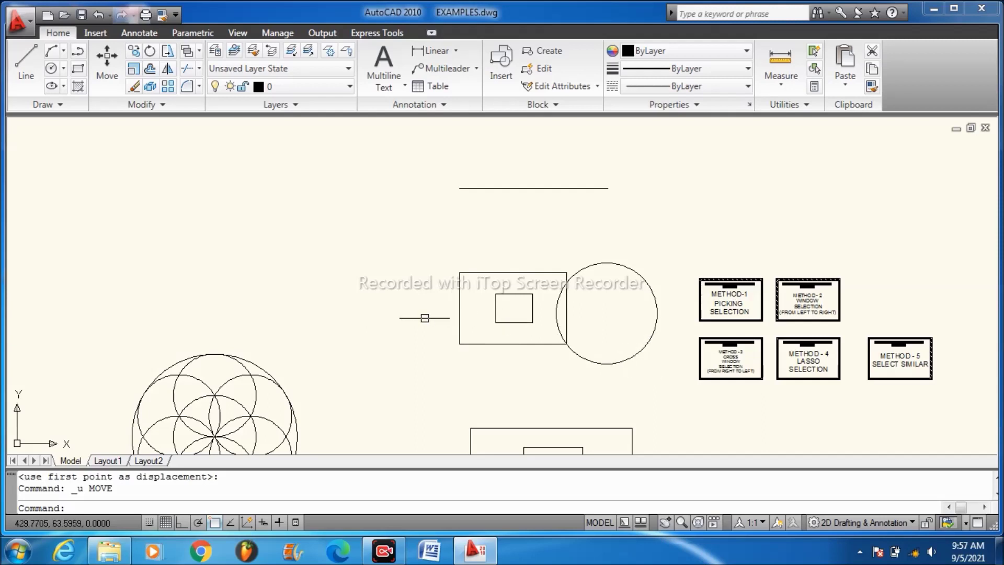
- Move only the two nested rectangles to the left, clear of the circle, using a crossing window selection
scroll(413, 304, "down", 3)
scroll(390, 314, "up", 6)
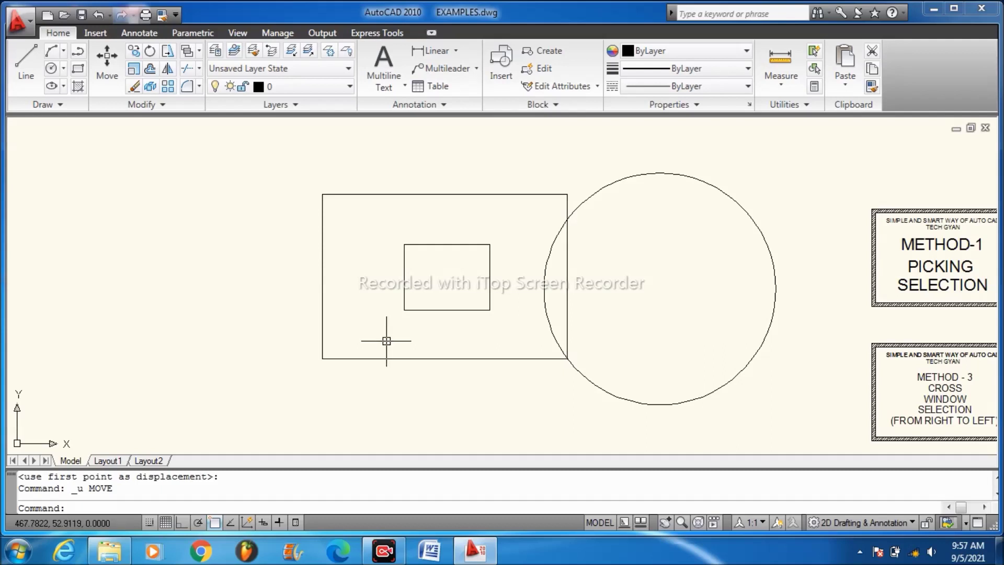
scroll(427, 306, "down", 2)
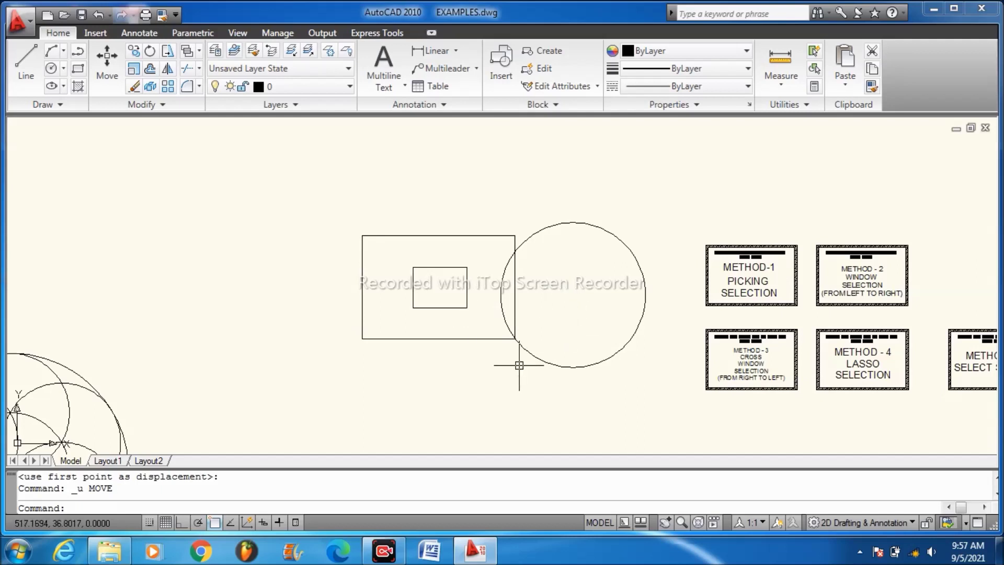
type("m")
key("Return")
left_click(474, 355)
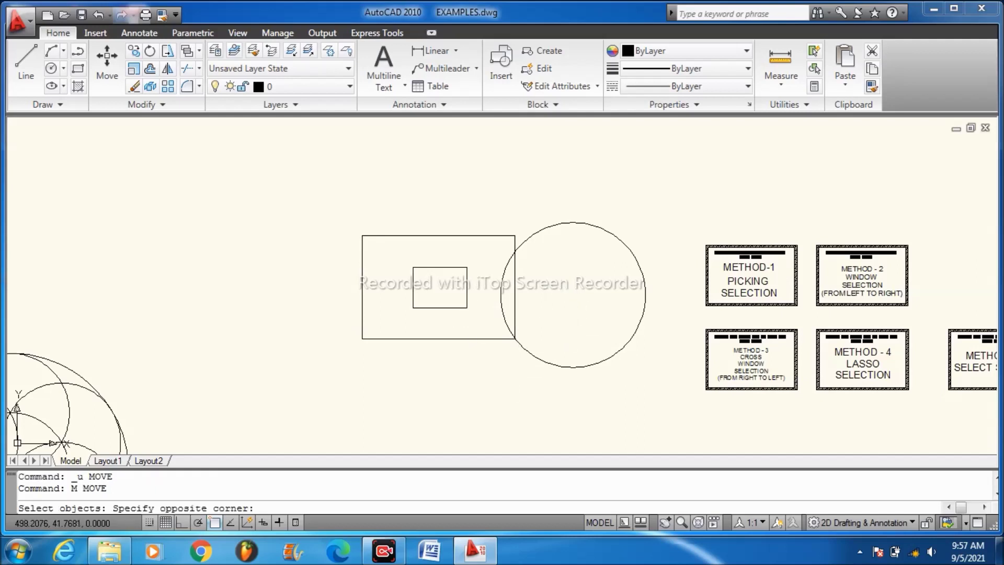
left_click(394, 188)
key("Return")
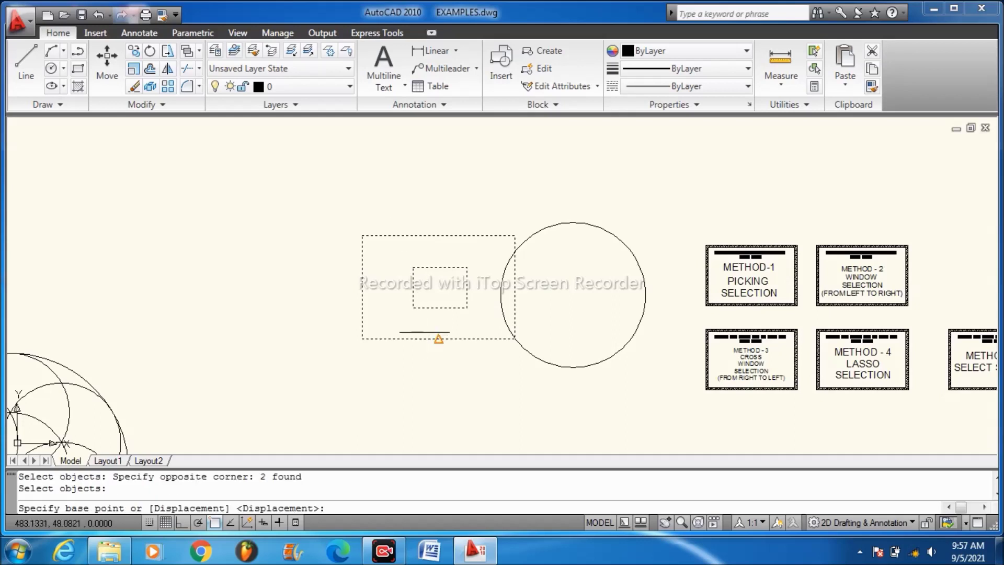
left_click(422, 329)
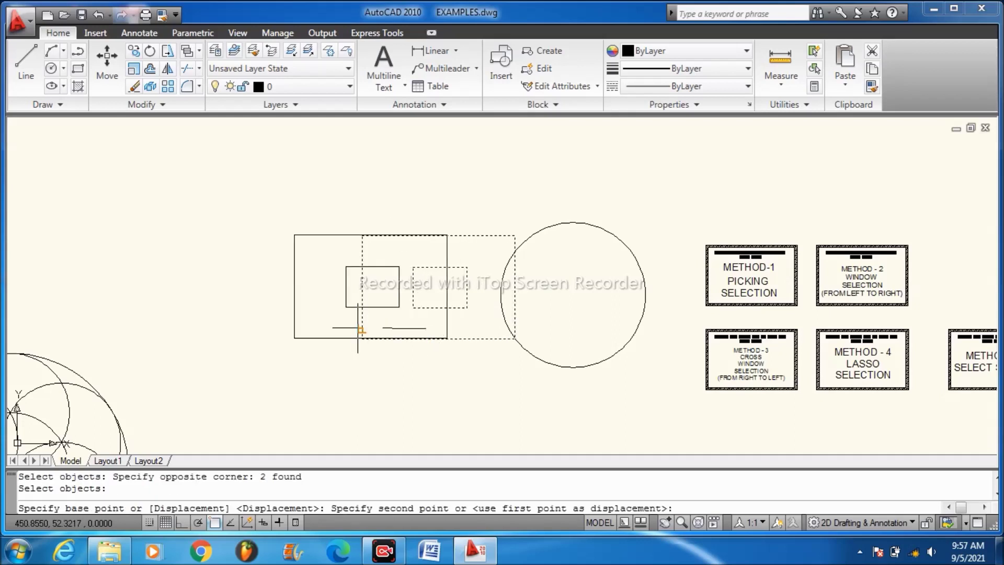
left_click(358, 328)
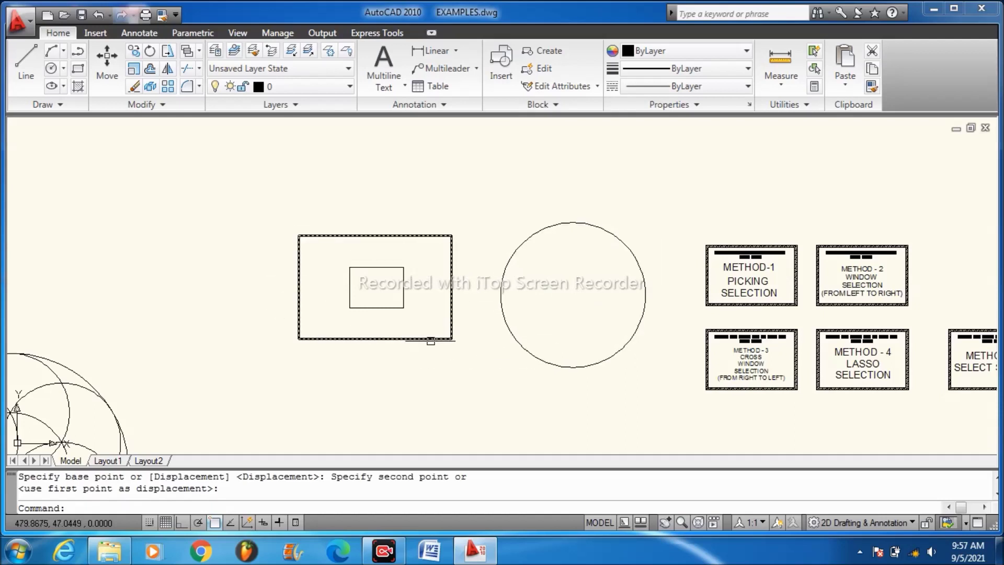
- Turn on Ortho mode and move the two nested rectangles straight up using a crossing window selection
mouse_move(430, 341)
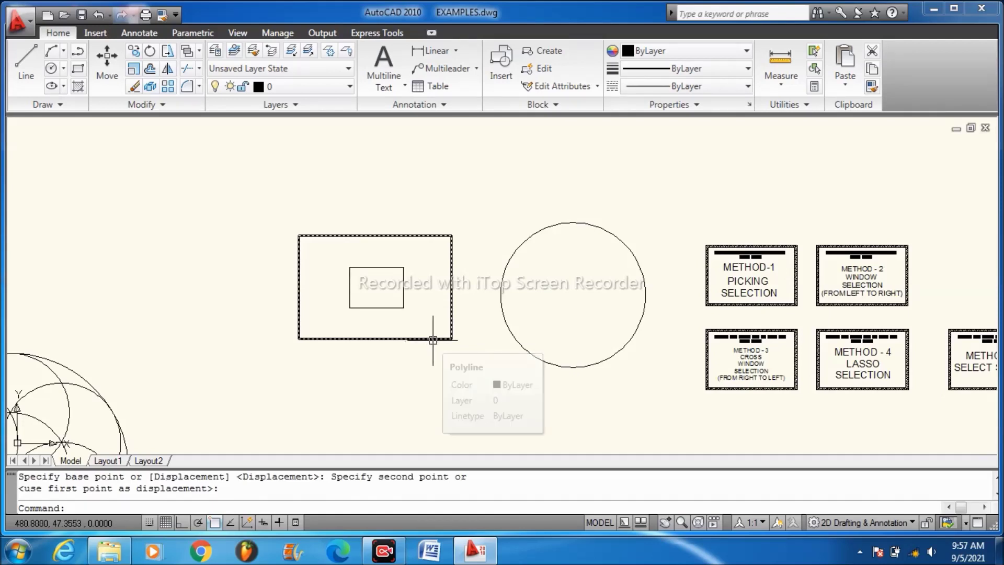
key("F8")
type("m")
key("Return")
left_click(441, 380)
left_click(268, 187)
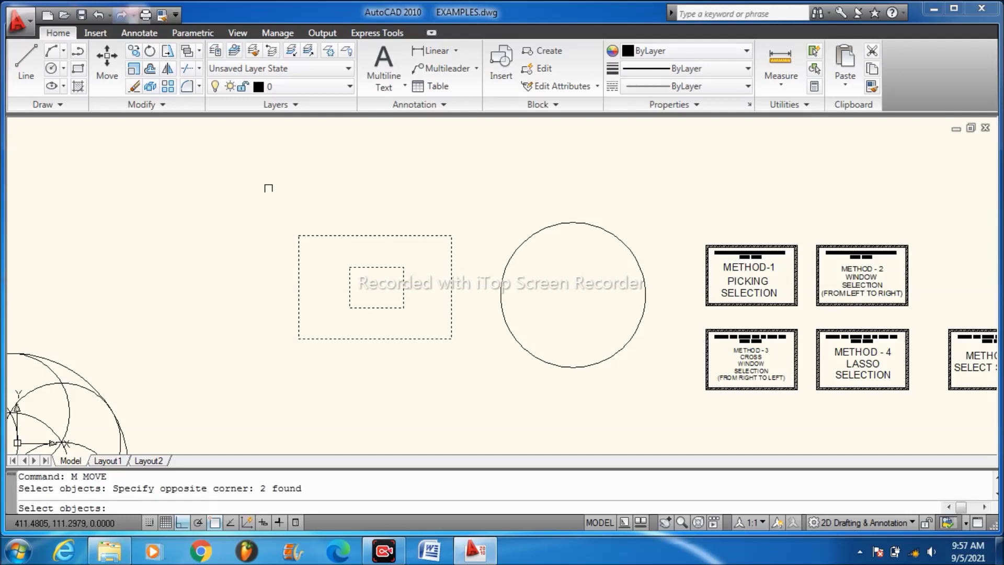
key("Return")
left_click(342, 298)
left_click(342, 199)
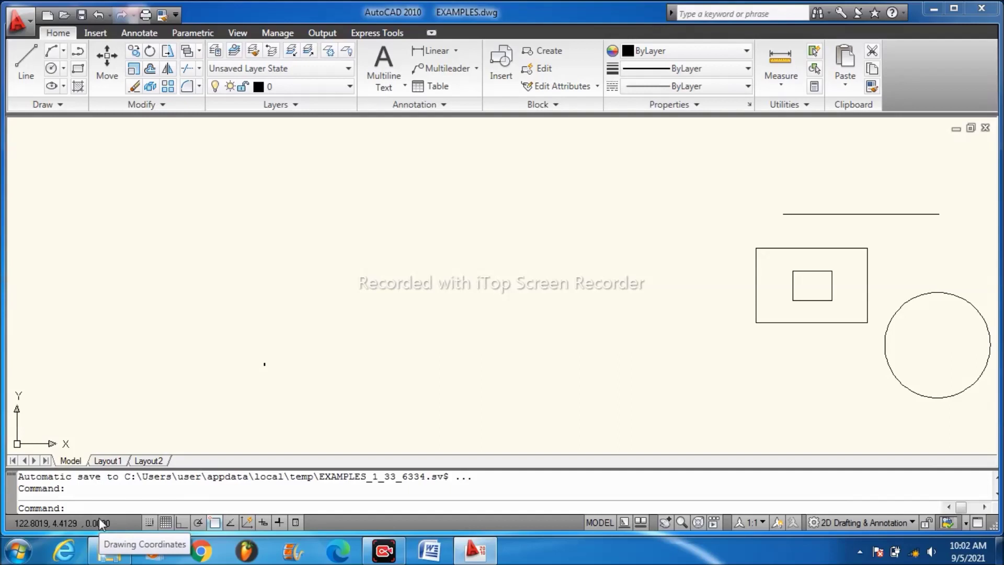
- Draw a circle of radius 20 in the empty area left of the nested rectangles
type("c")
key("Return")
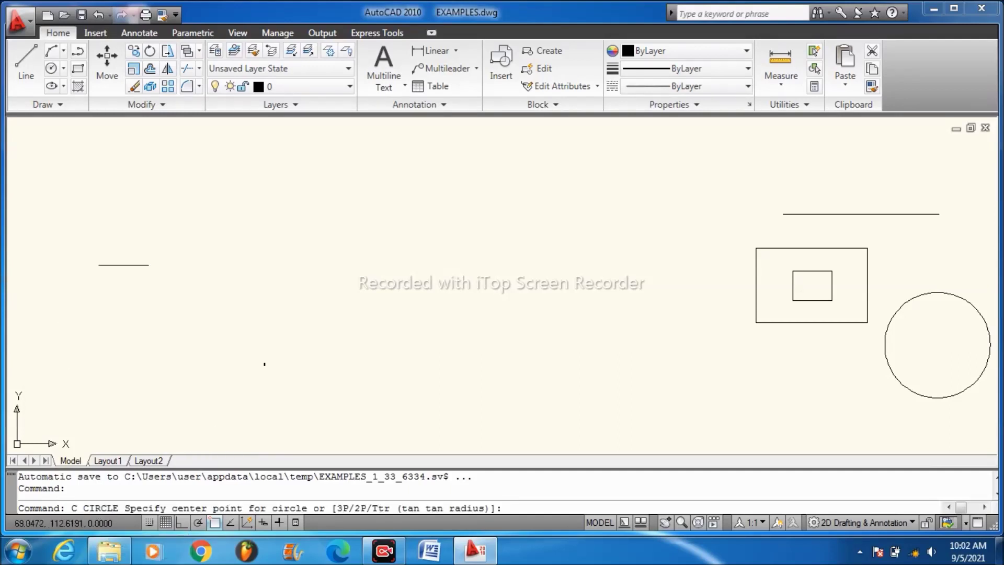
left_click(358, 312)
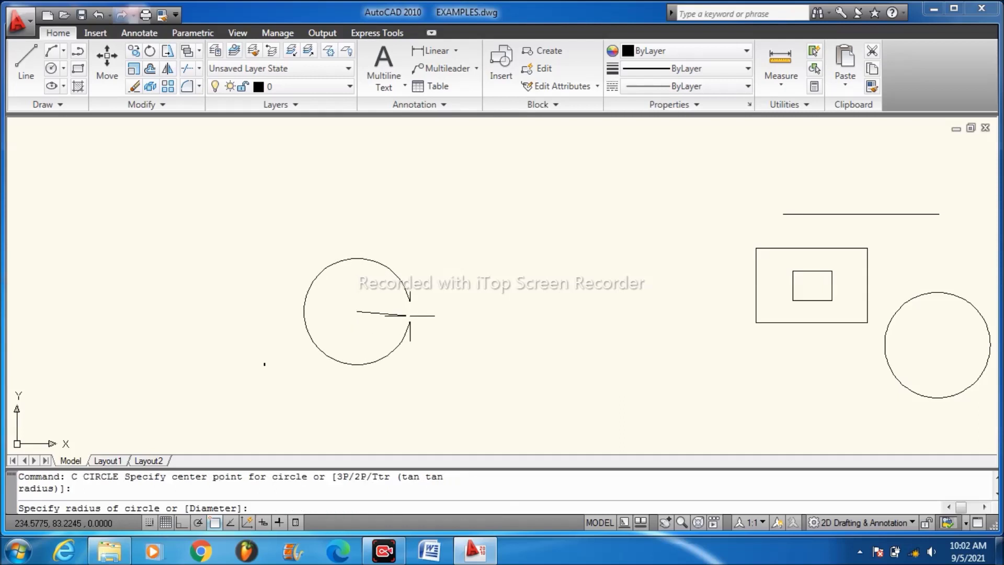
type("20")
key("Return")
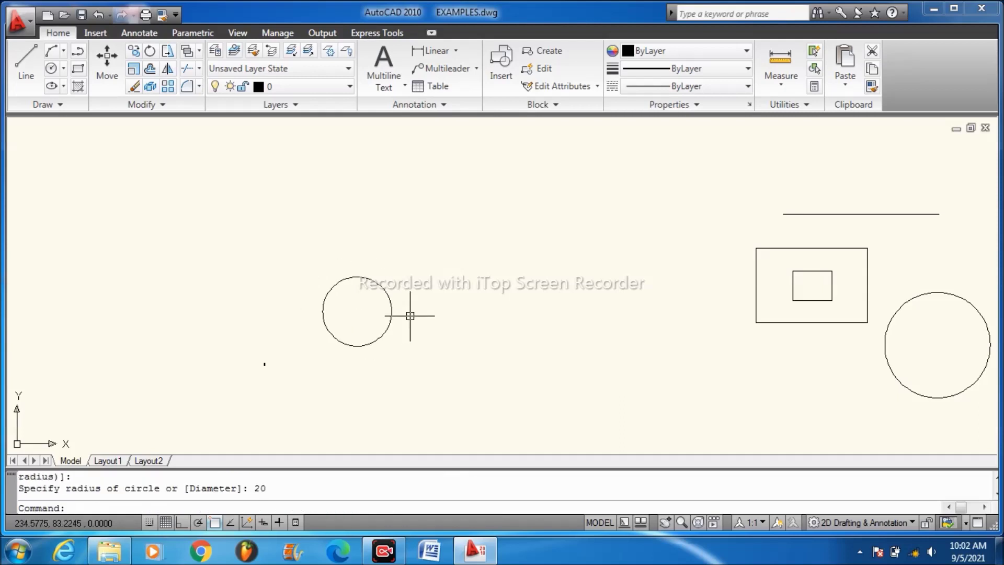
- Draw a near-vertical line from close to the new circle's centre up past the circle's top edge
scroll(358, 281, "up", 5)
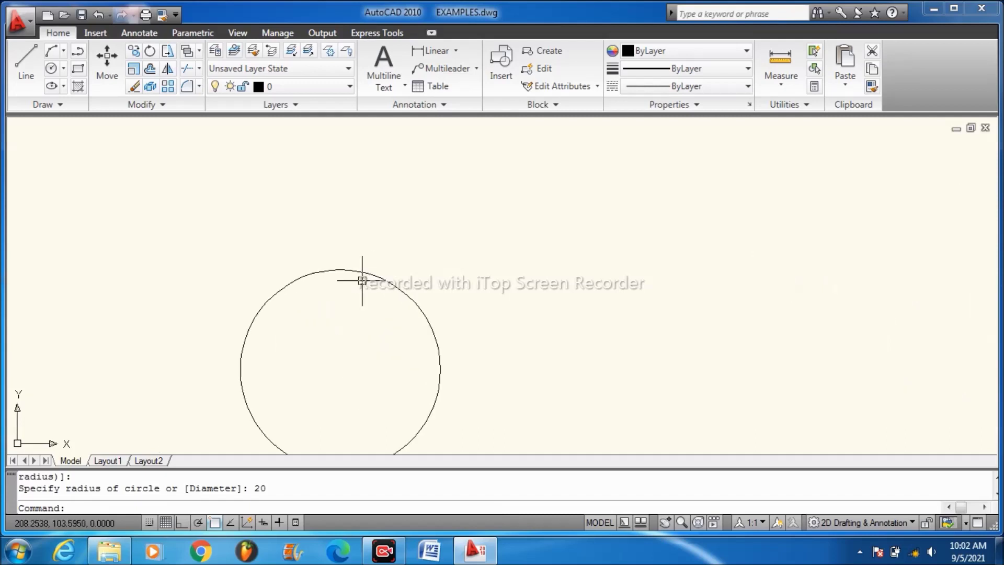
type("L")
key("Return")
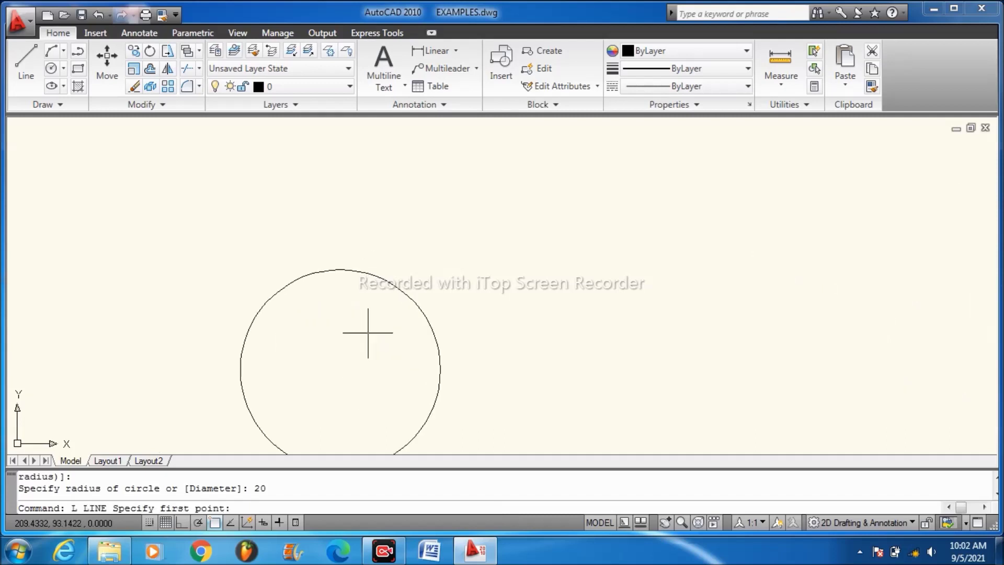
left_click(337, 364)
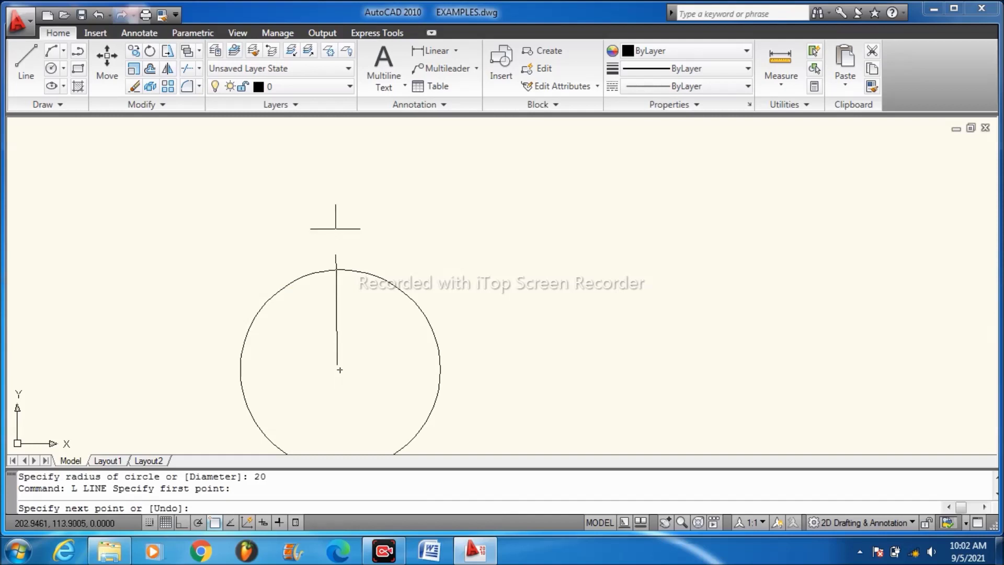
scroll(331, 169, "down", 4)
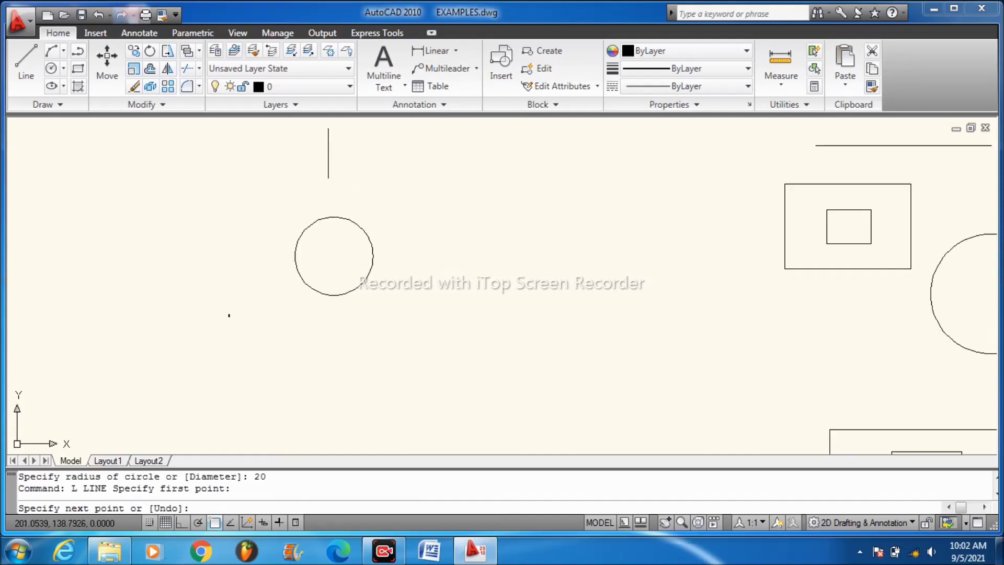
left_click(326, 124)
key("Return")
- Draw a circle centred where the line crosses the first circle's top, with its radius reaching the first circle's centre
scroll(335, 224, "up", 5)
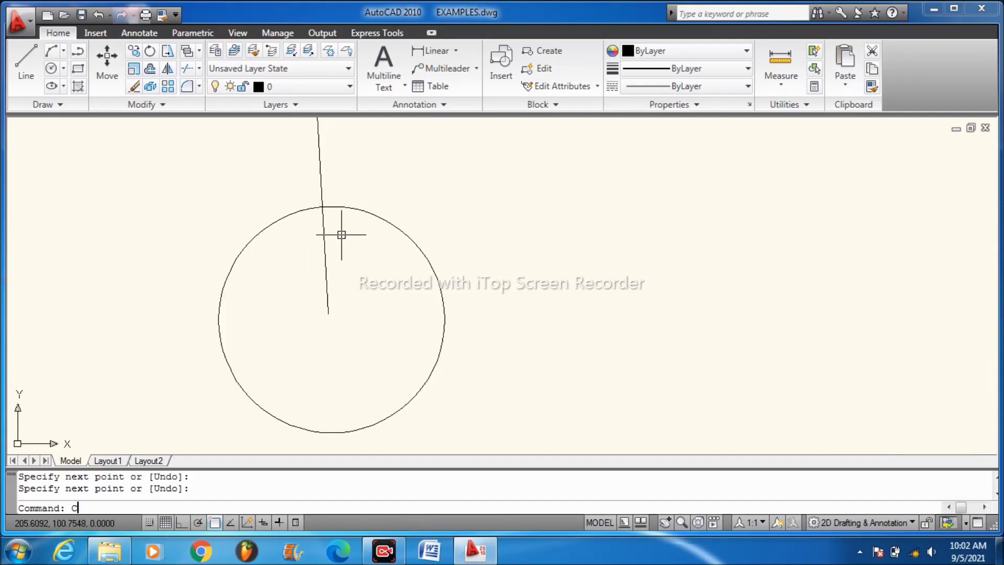
type("C")
key("Return")
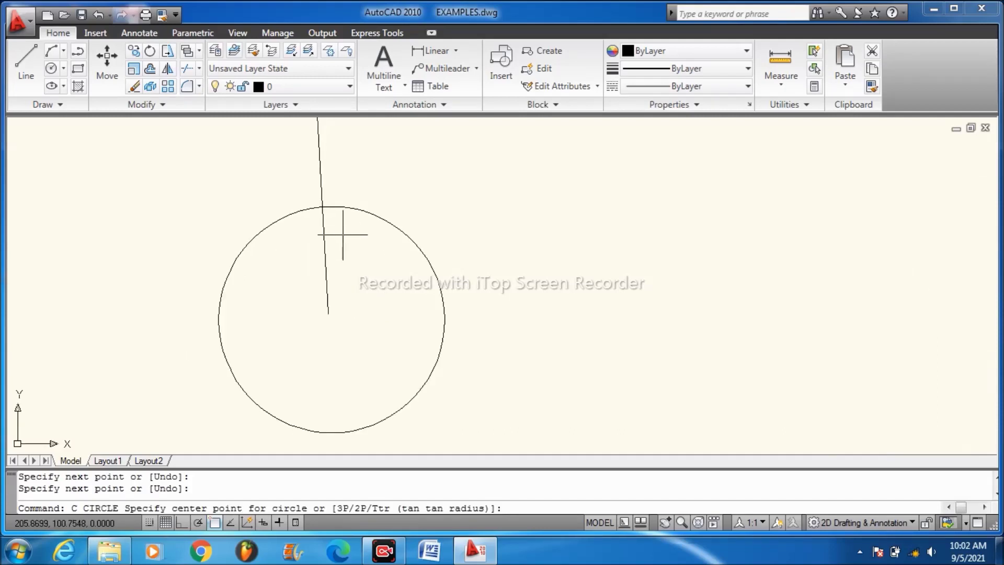
left_click(322, 207)
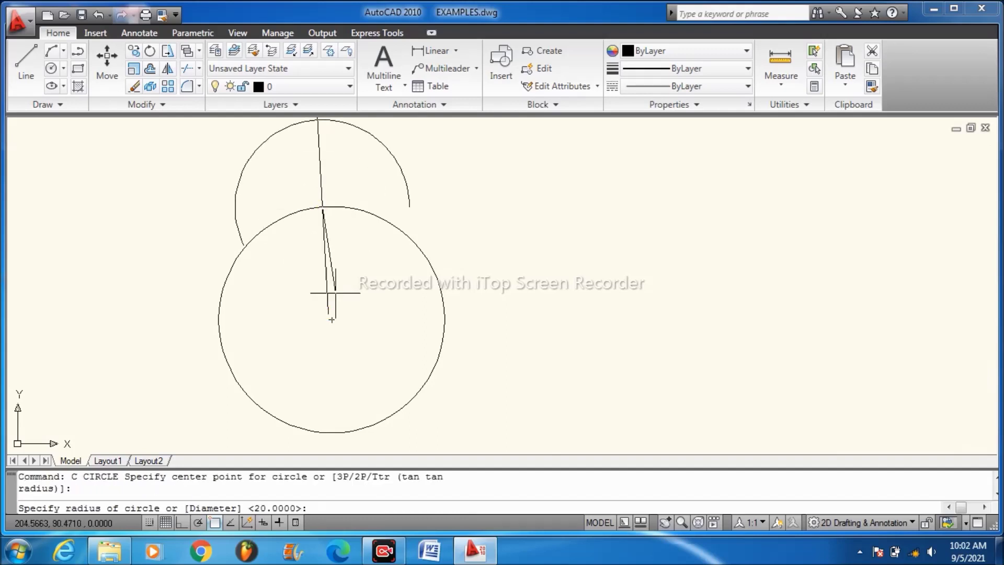
left_click(331, 319)
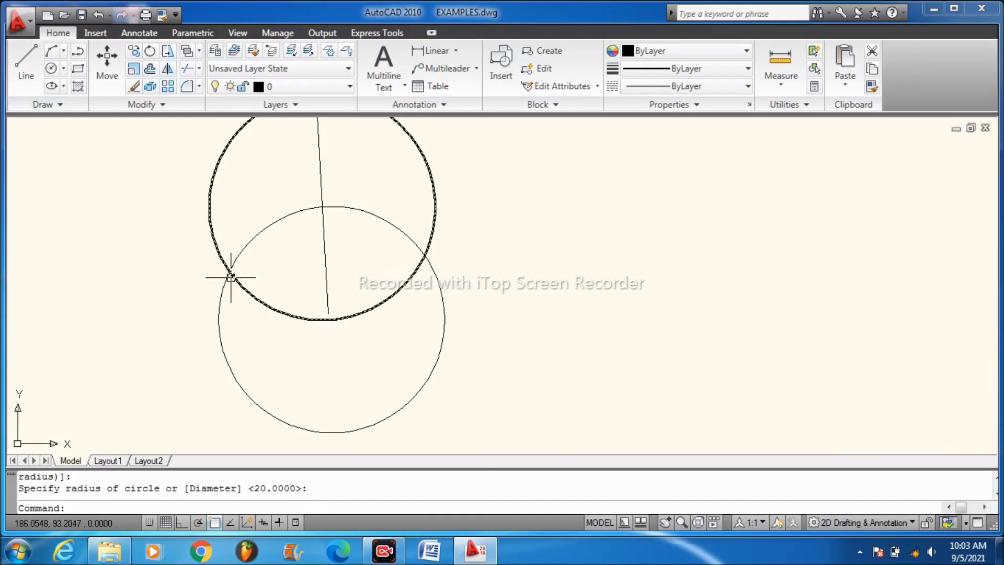
- Draw a circle centred on the right-hand intersection of the two circles, passing through the original circle's centre
type("c")
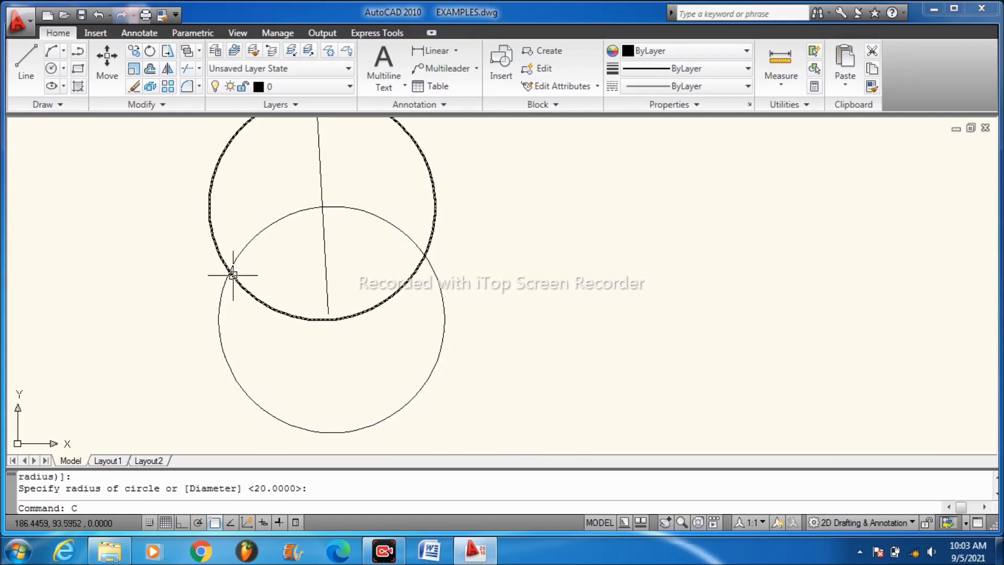
key("Return")
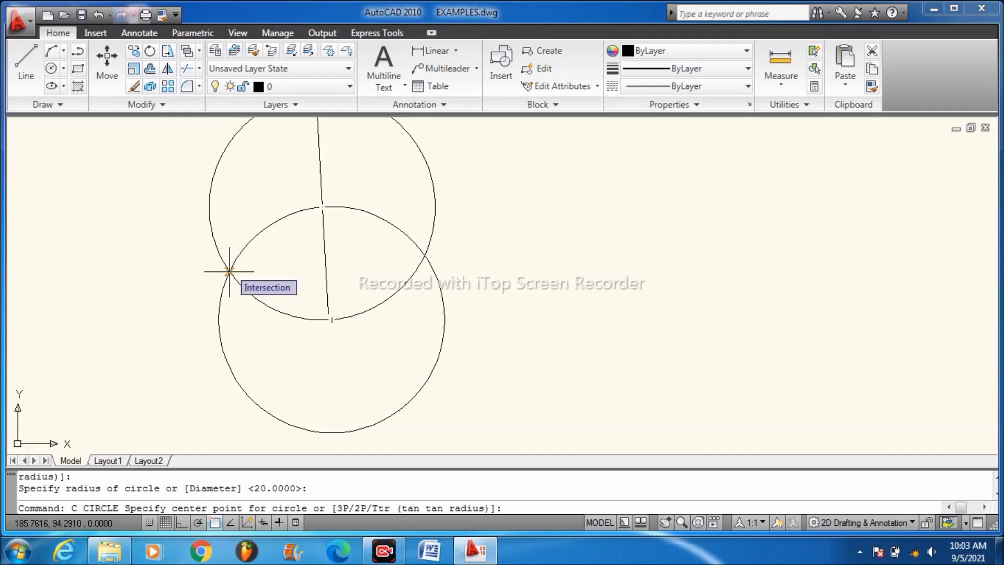
left_click(425, 254)
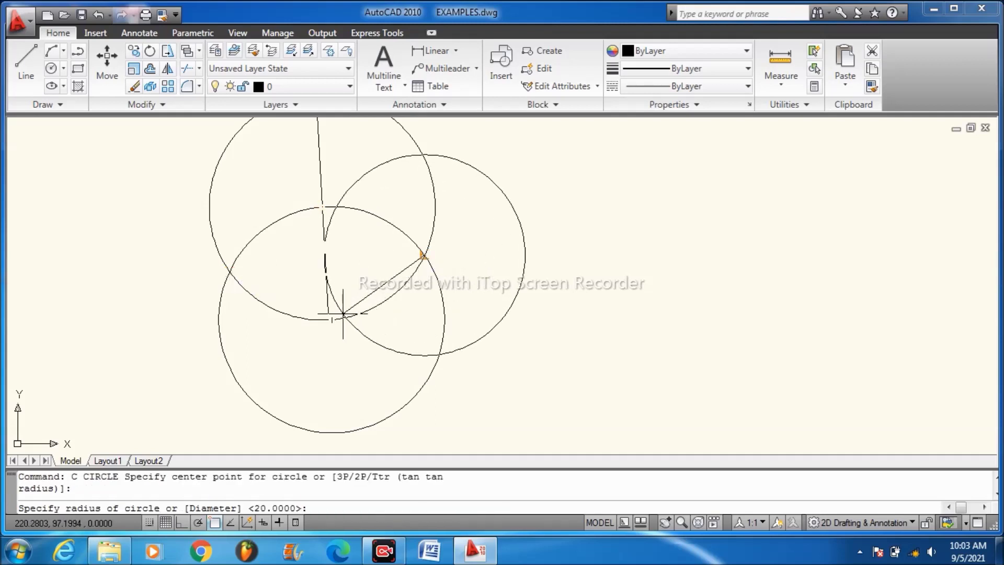
left_click(337, 319)
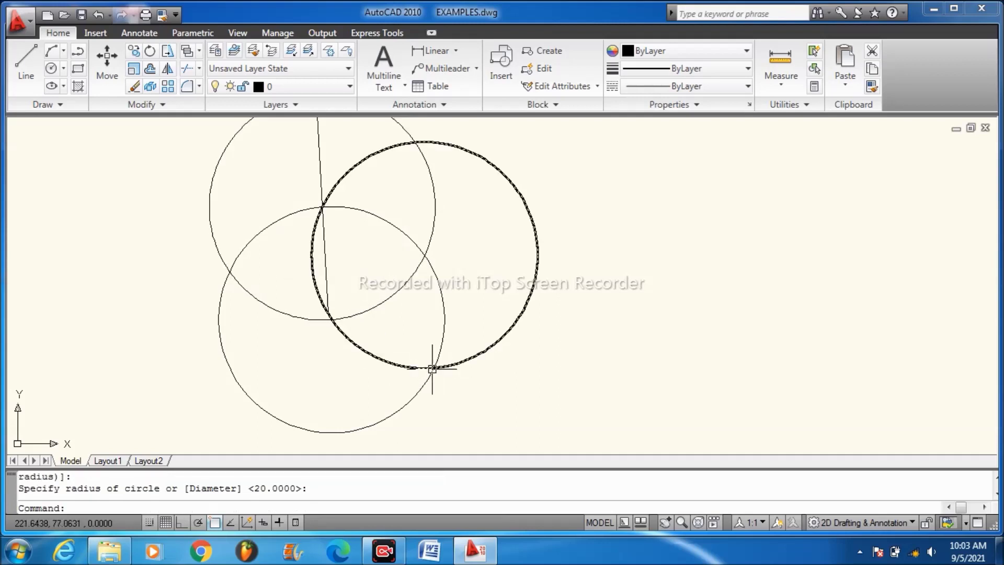
- Add a circle centred on the original circle's lower-right intersection, with its radius reaching the original circle's centre
type("c")
key("Return")
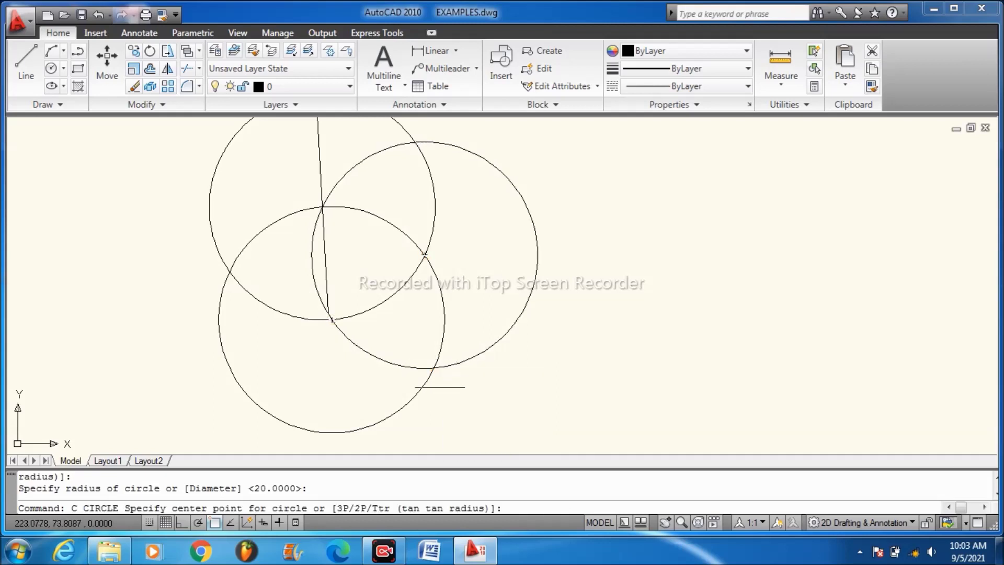
left_click(434, 368)
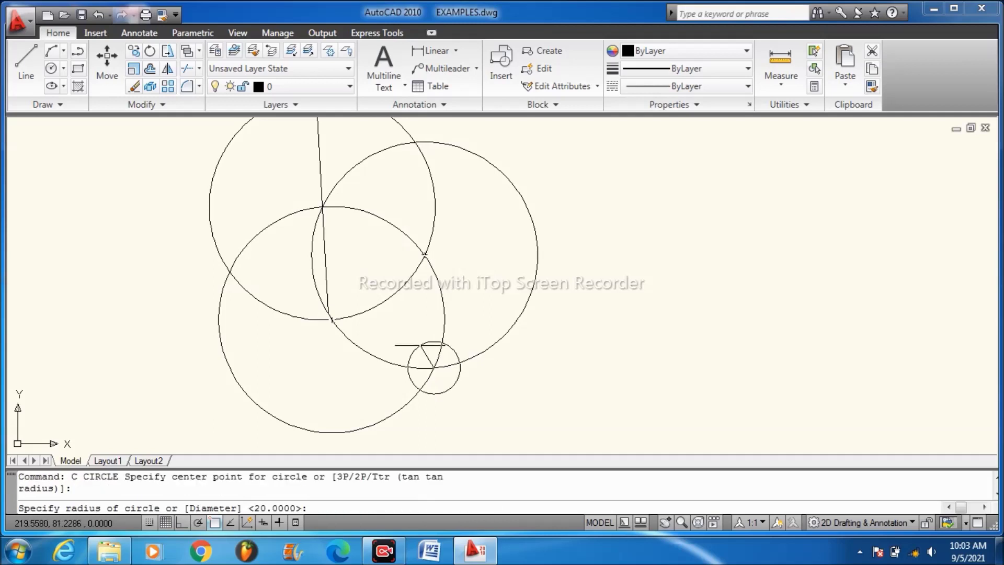
left_click(331, 319)
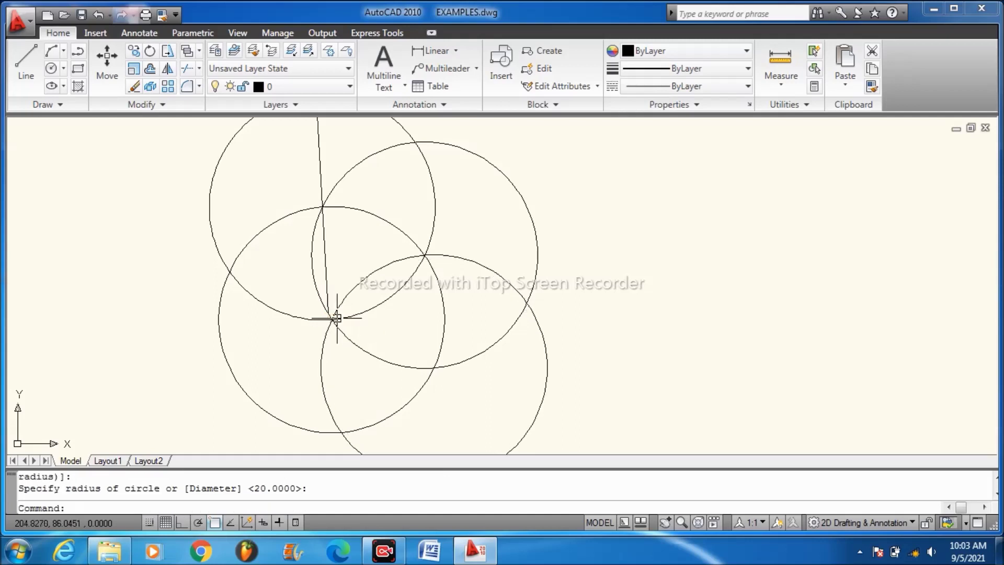
- Add a circle centred on the intersection at the original circle's bottom, with its radius reaching the original circle's centre
scroll(453, 246, "down", 2)
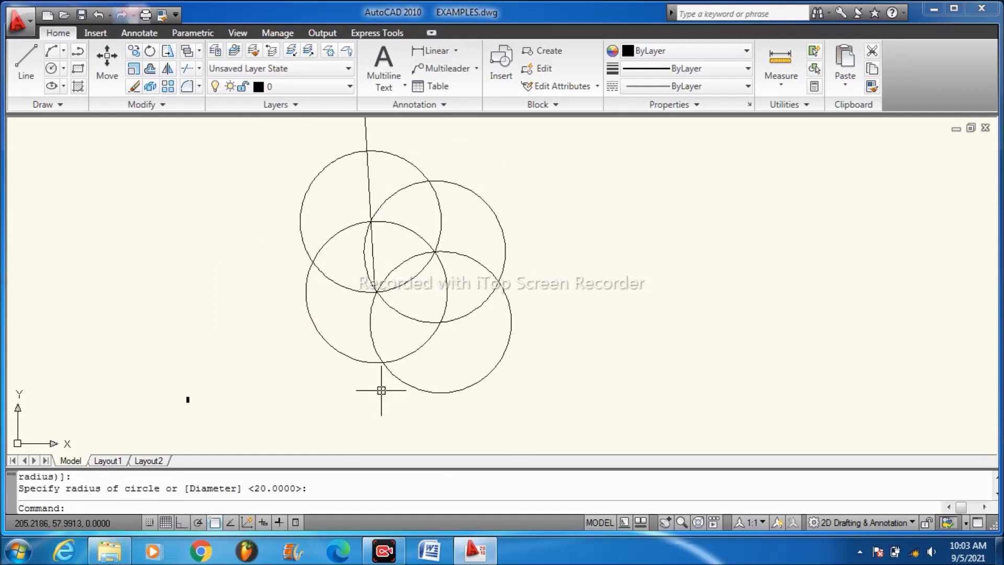
scroll(383, 388, "up", 3)
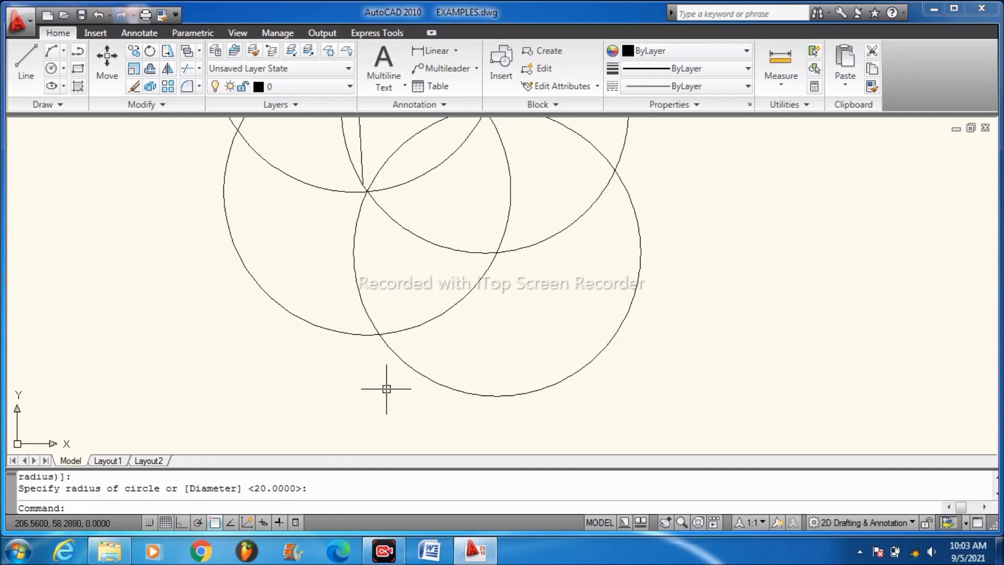
type("C")
key("Return")
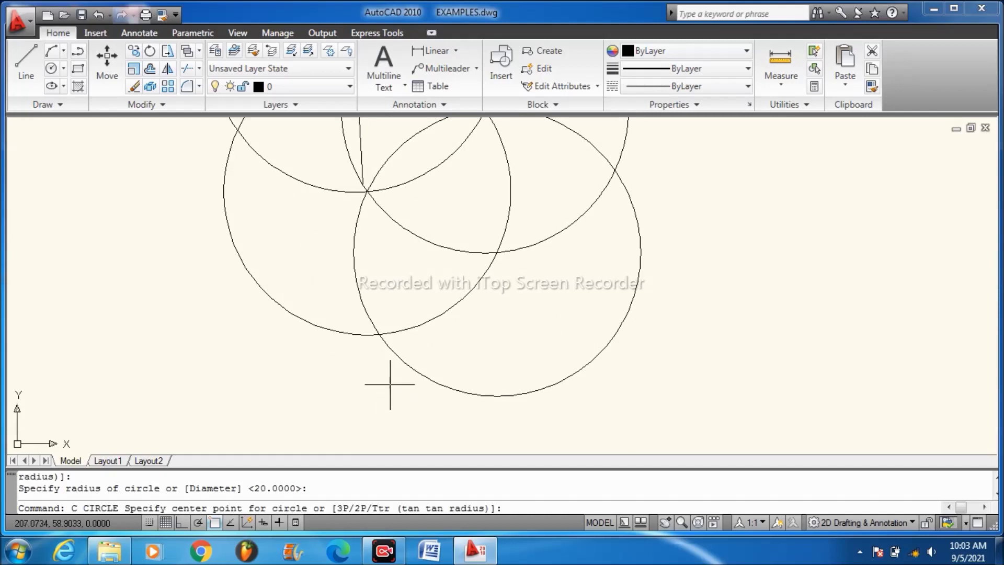
left_click(379, 334)
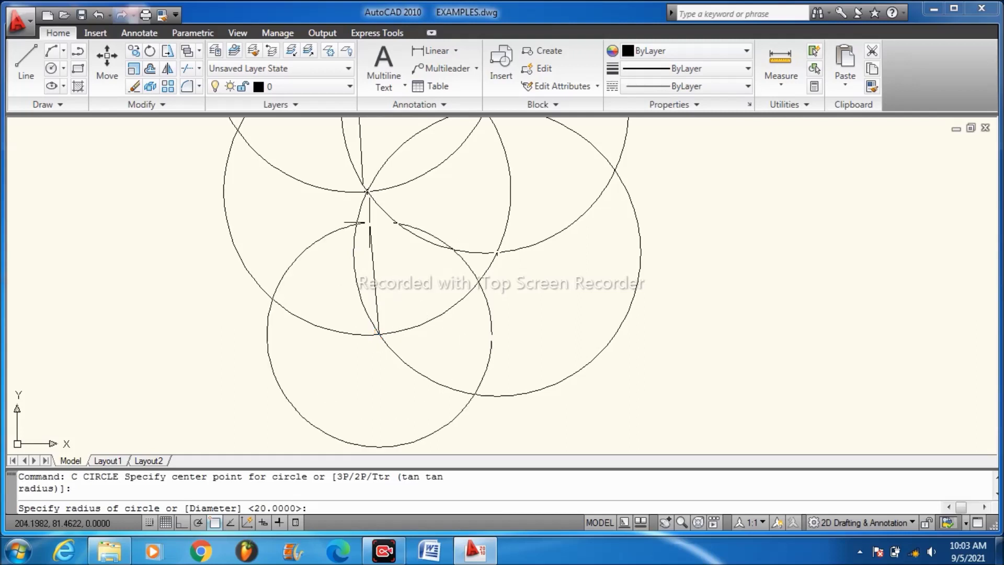
left_click(367, 191)
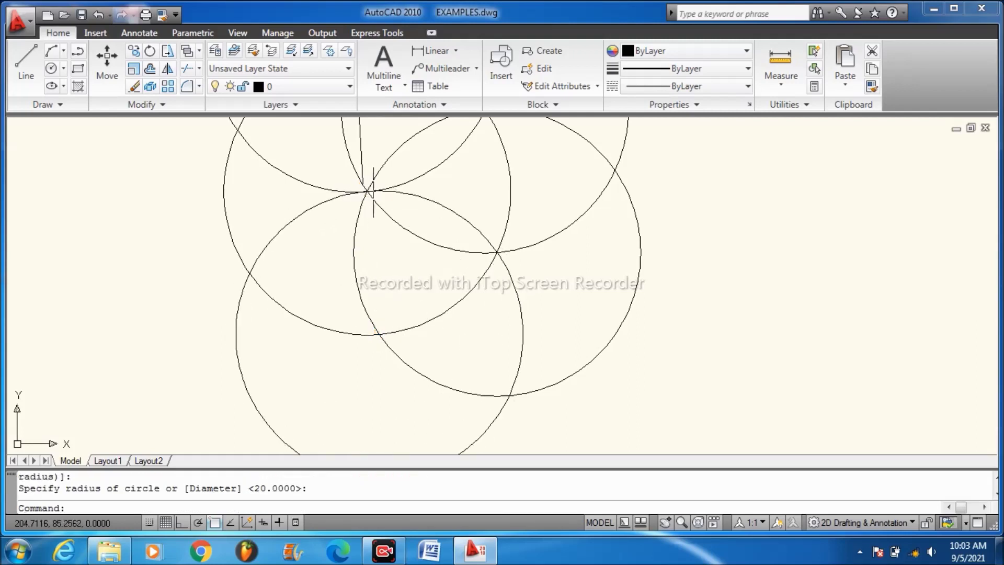
- Add a circle centred on the original circle's lower-left intersection, with its radius reaching the original circle's centre
scroll(527, 325, "down", 1)
scroll(249, 213, "up", 1)
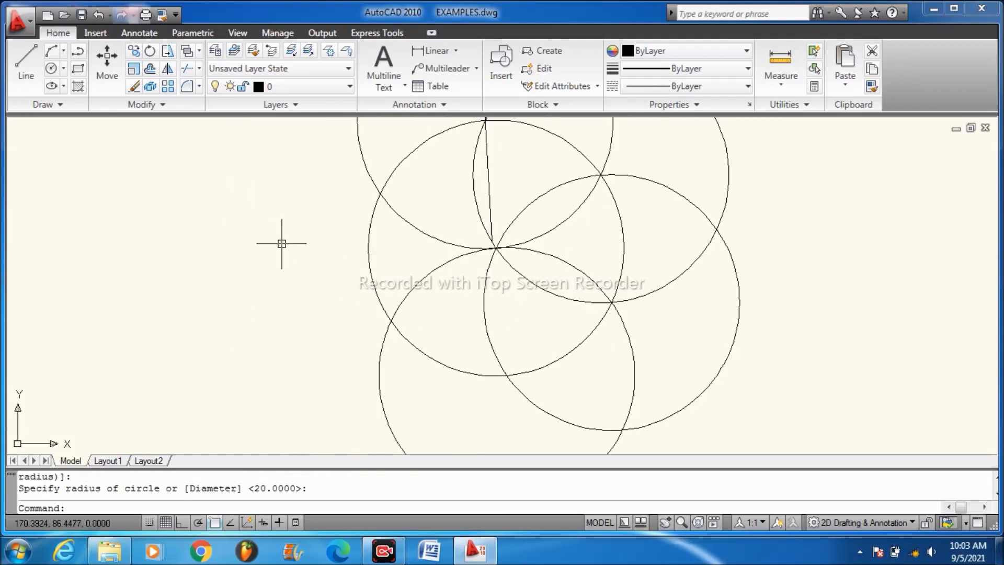
key("Return")
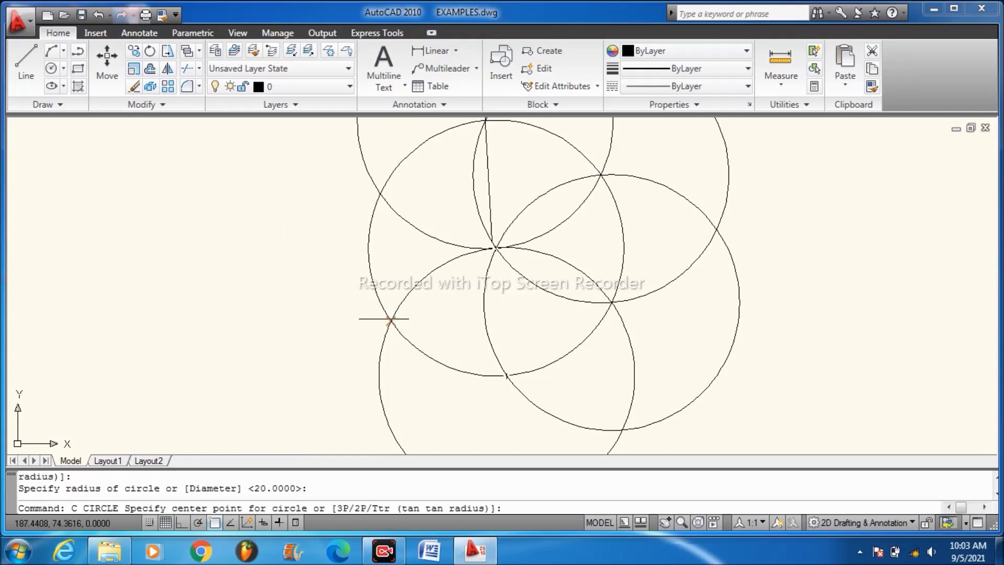
left_click(391, 320)
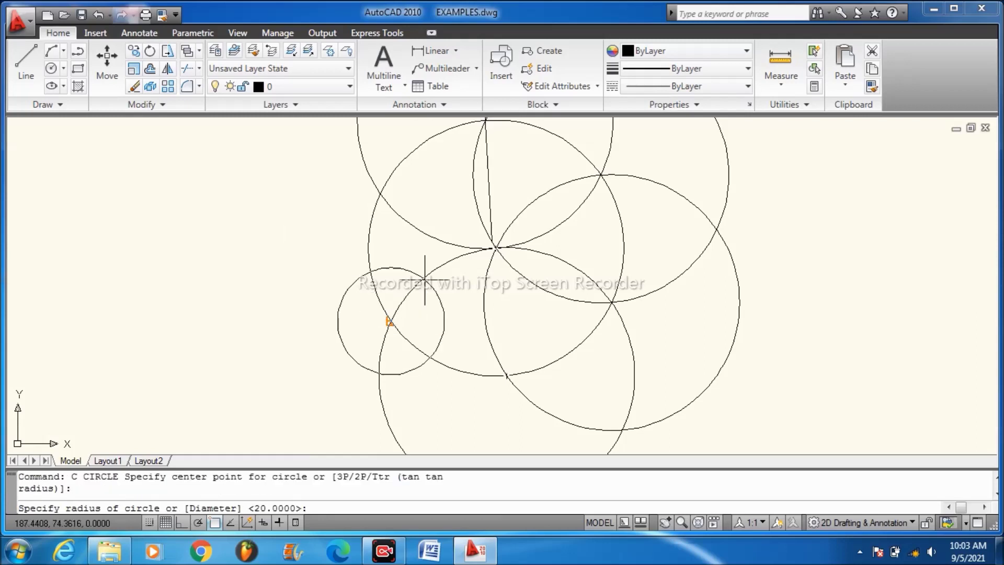
left_click(495, 247)
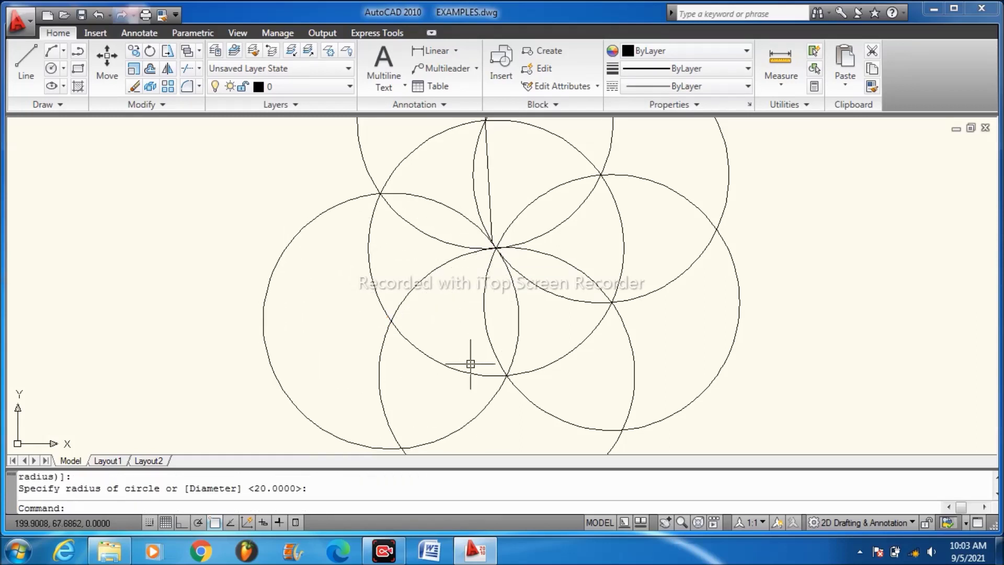
- Complete the six-petal pattern with a circle centred on the upper-left intersection, passing through the original circle's centre
scroll(453, 334, "down", 3)
key("Return")
left_click(435, 298)
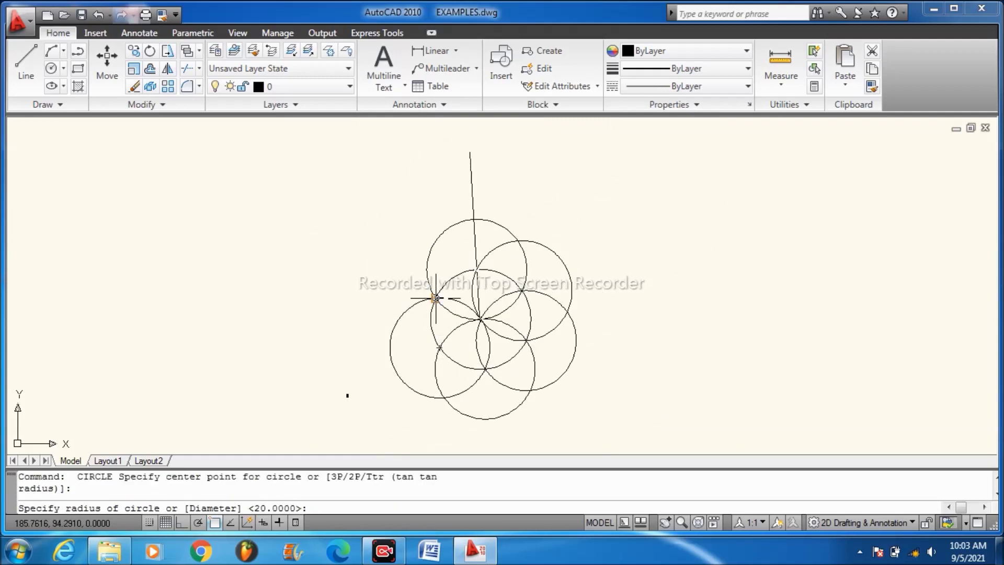
scroll(491, 311, "up", 5)
scroll(494, 315, "up", 2)
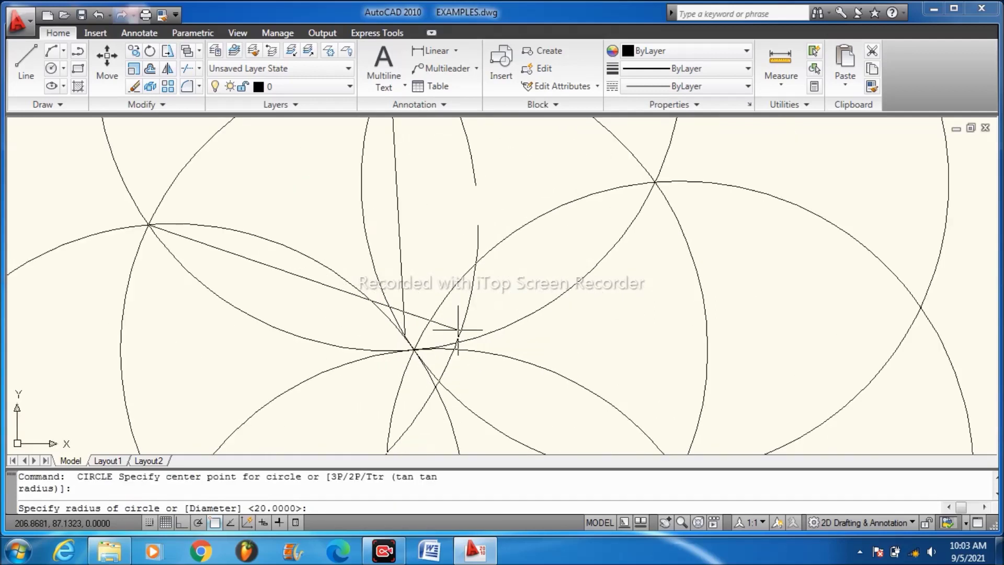
left_click(413, 349)
scroll(495, 289, "down", 7)
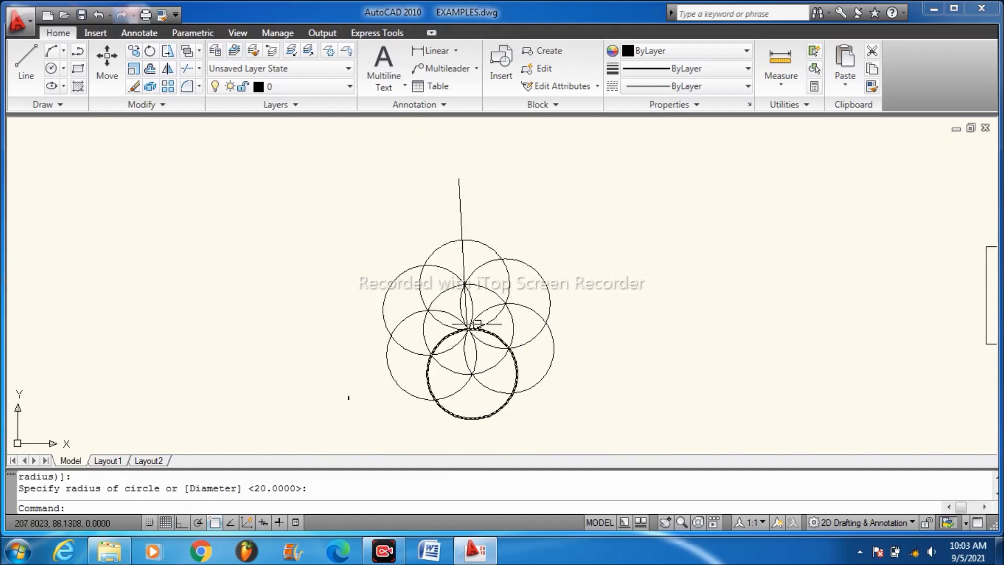
- Draw an enclosing circle from the pattern's centre, with its radius reaching the point where the line crosses the uppermost circle's top
scroll(549, 377, "up", 4)
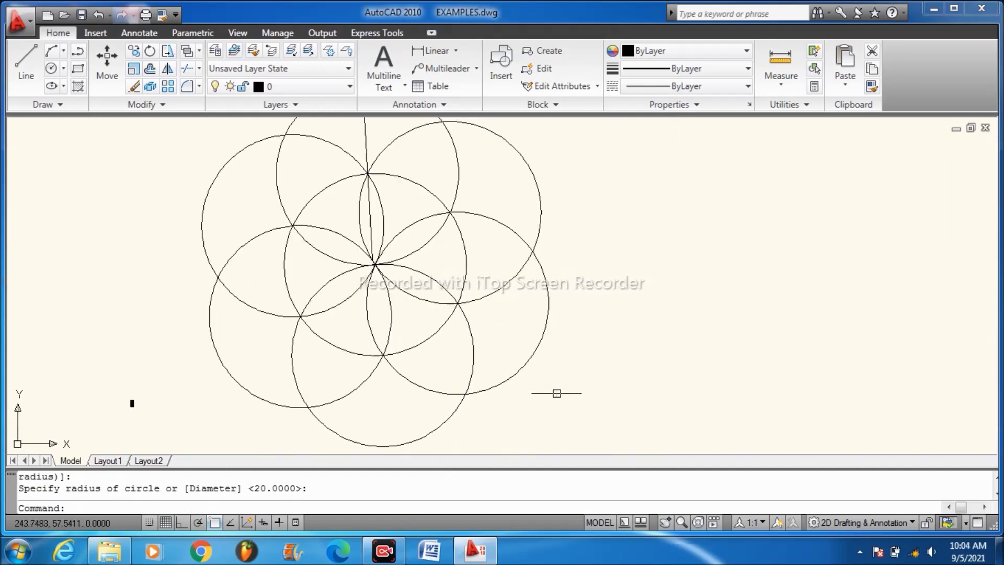
scroll(555, 394, "down", 3)
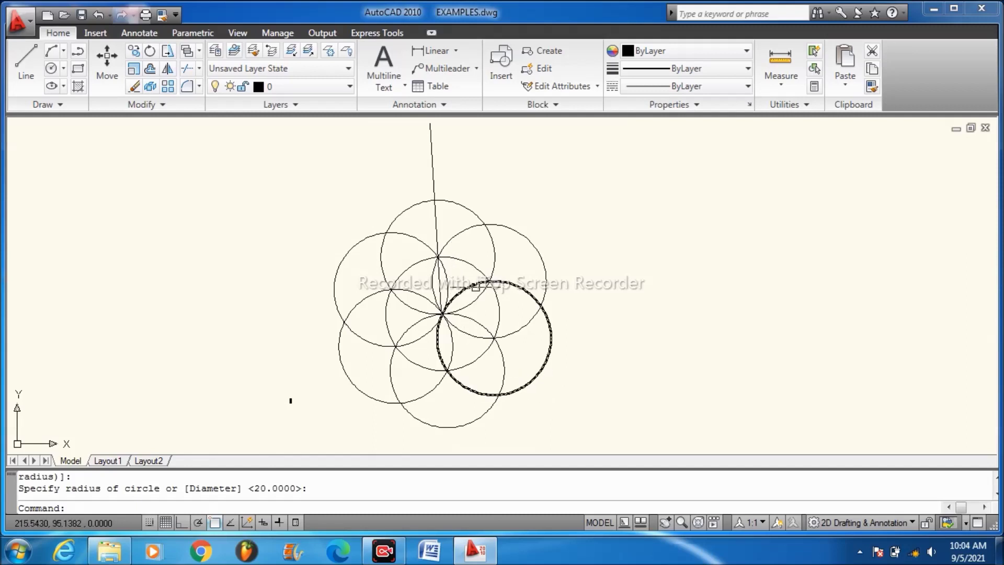
type("C")
key("Return")
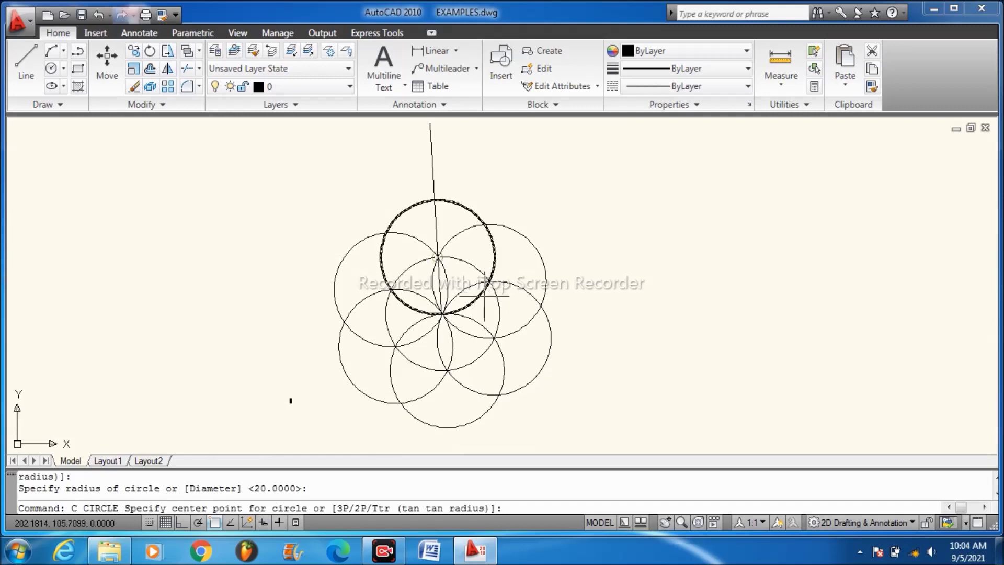
scroll(464, 268, "up", 4)
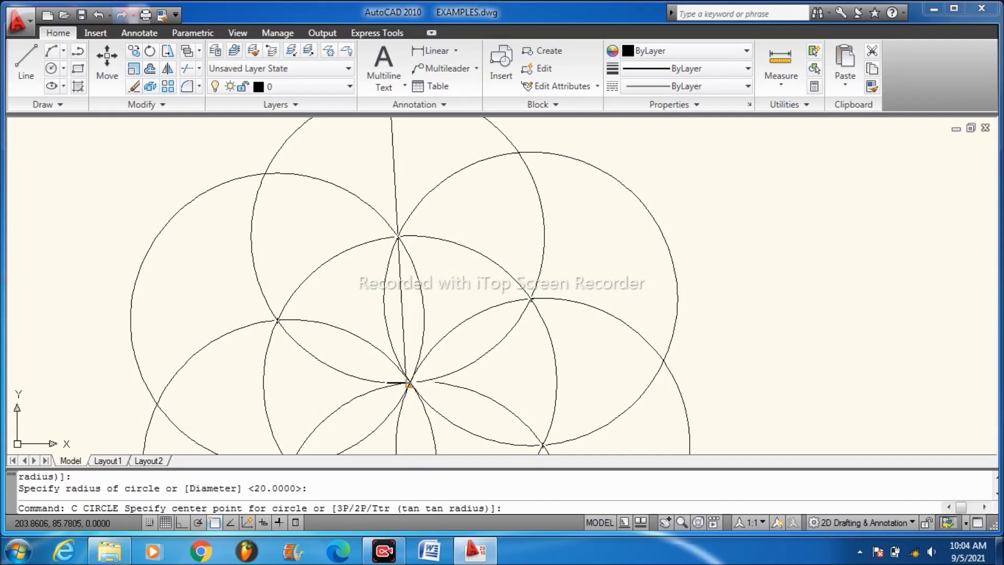
left_click(413, 381)
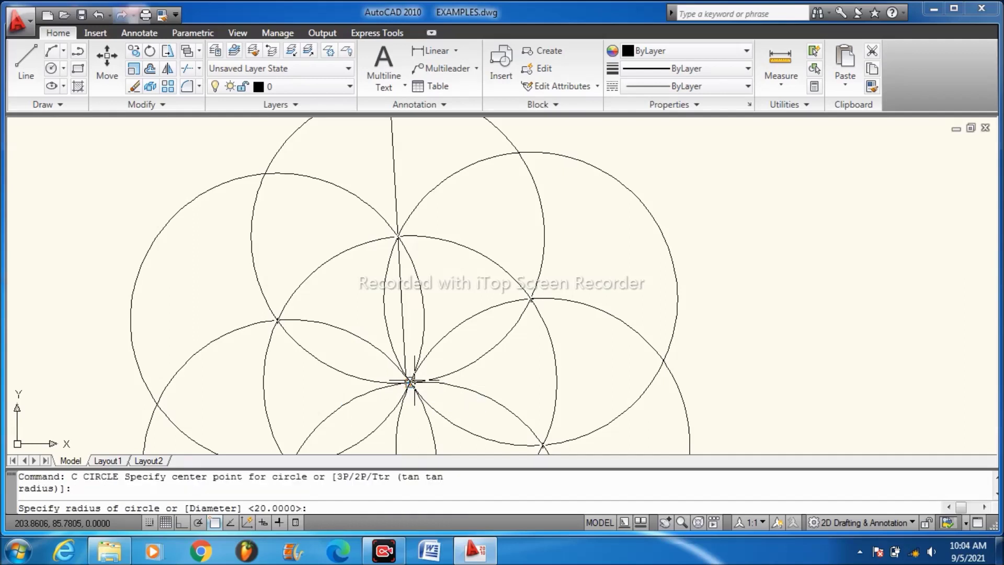
scroll(409, 317, "down", 4)
scroll(400, 211, "up", 4)
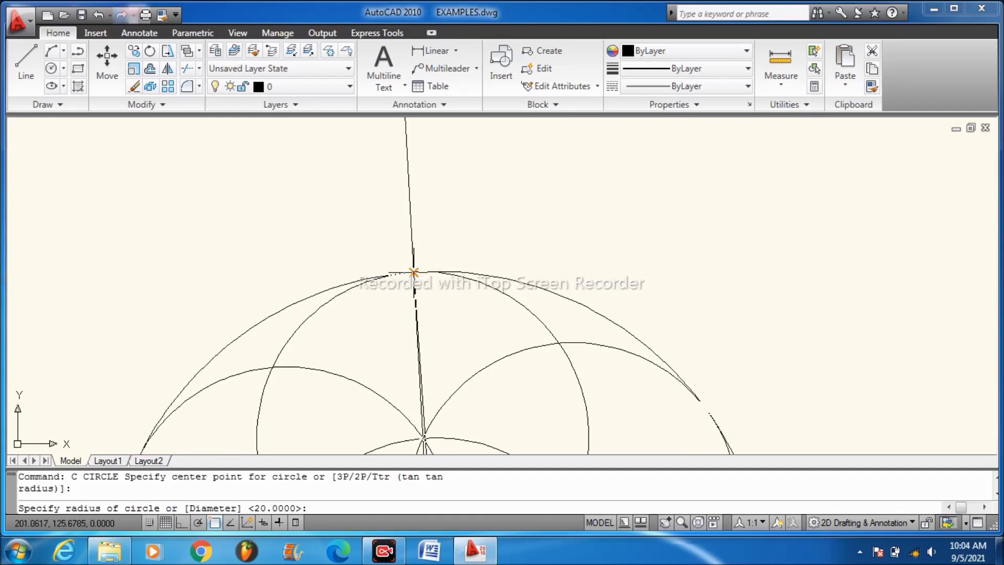
left_click(413, 273)
scroll(416, 277, "down", 5)
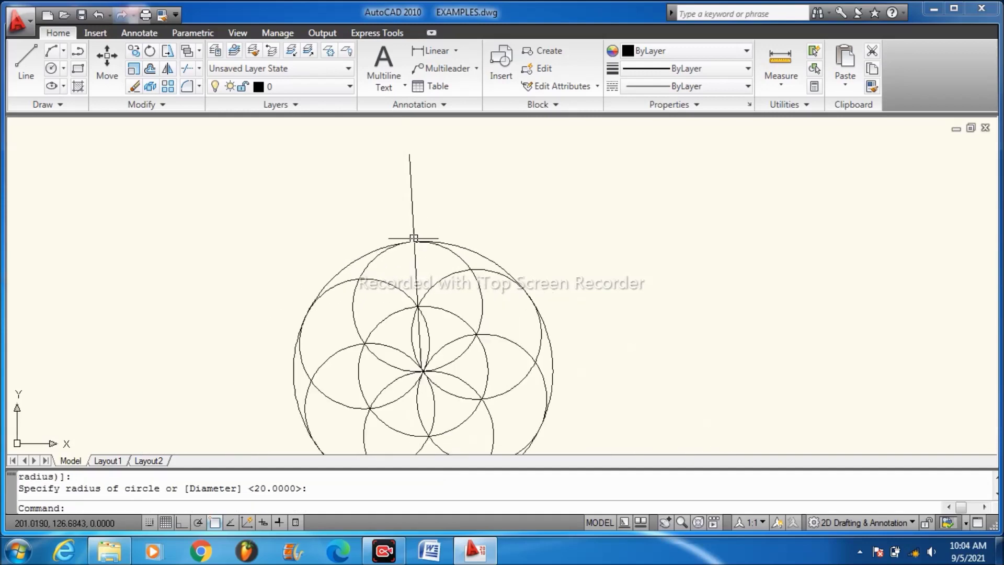
scroll(451, 304, "up", 5)
scroll(444, 313, "down", 5)
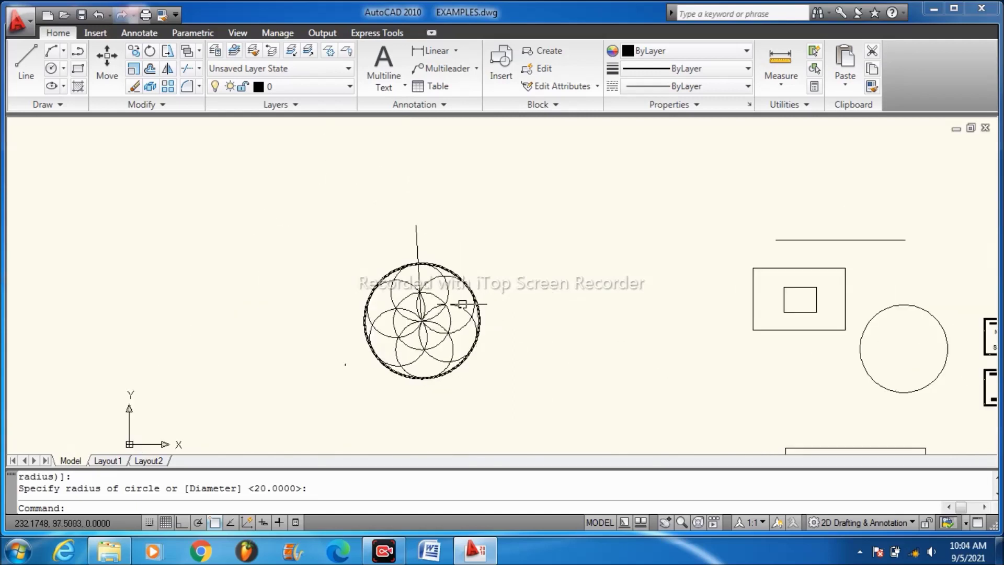
- Erase the near-vertical line running from the pattern's centre up past the enclosing circle
scroll(416, 226, "up", 3)
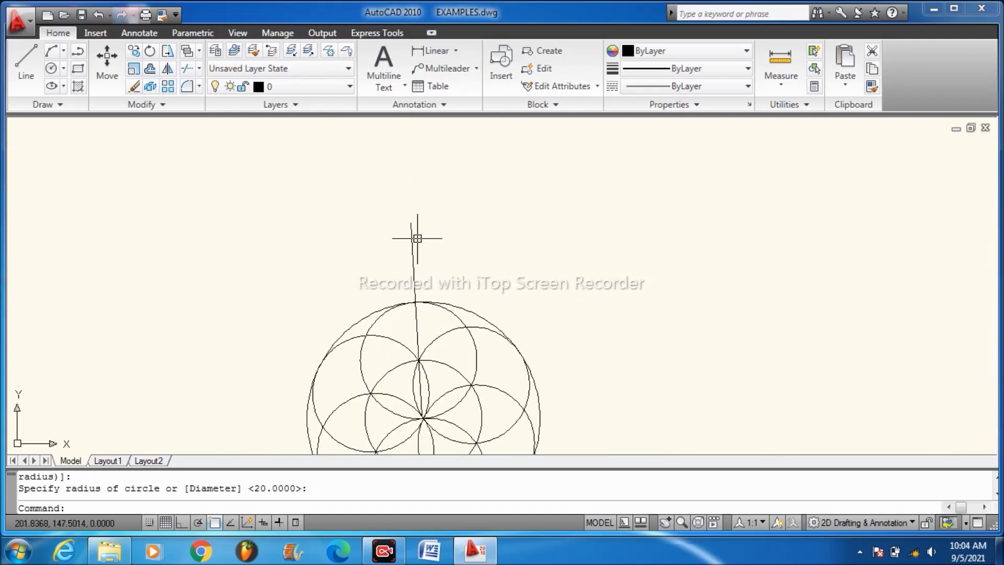
key("Return")
left_click(457, 266)
left_click(343, 230)
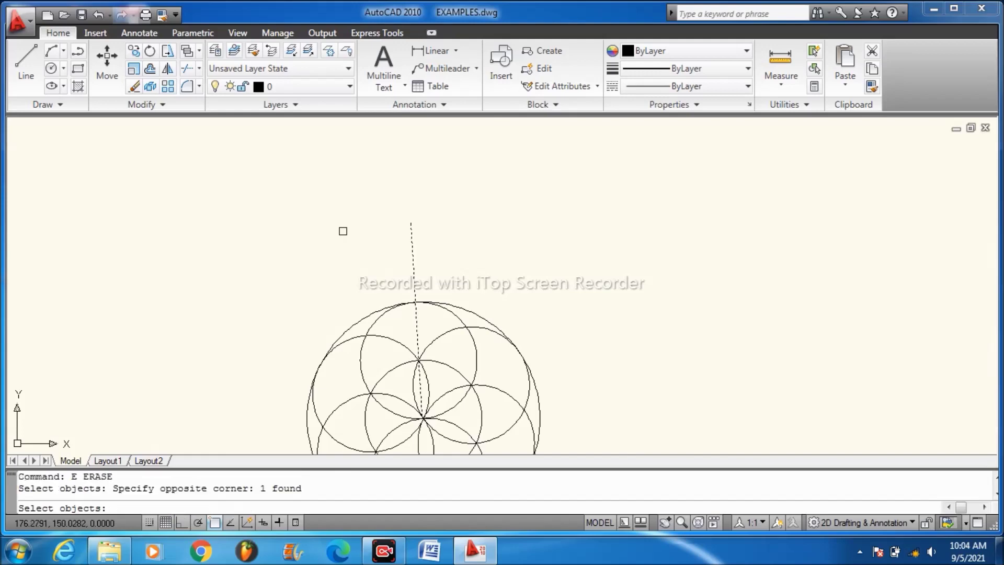
key("Return")
scroll(359, 220, "down", 3)
scroll(369, 256, "up", 4)
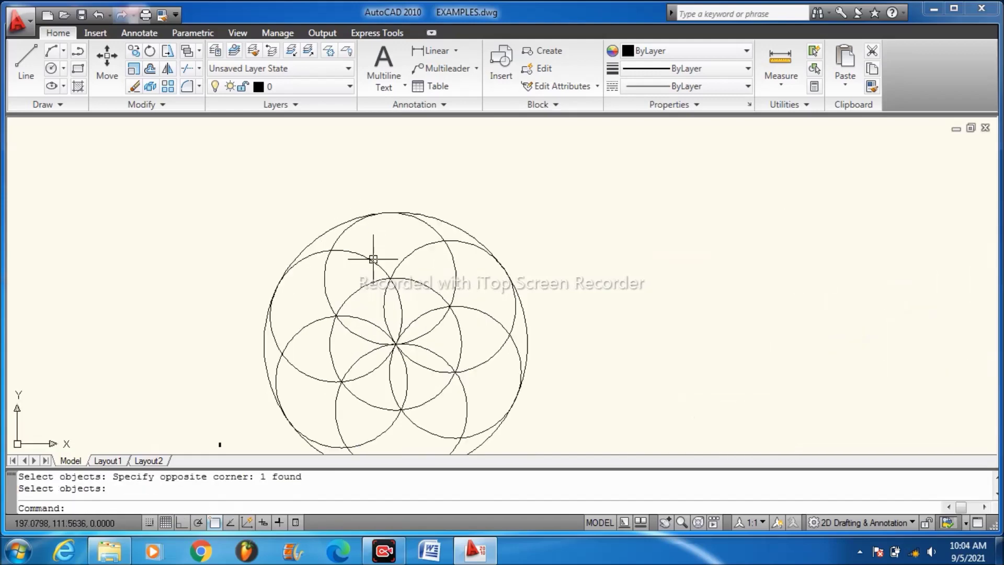
scroll(413, 303, "down", 2)
scroll(444, 337, "up", 3)
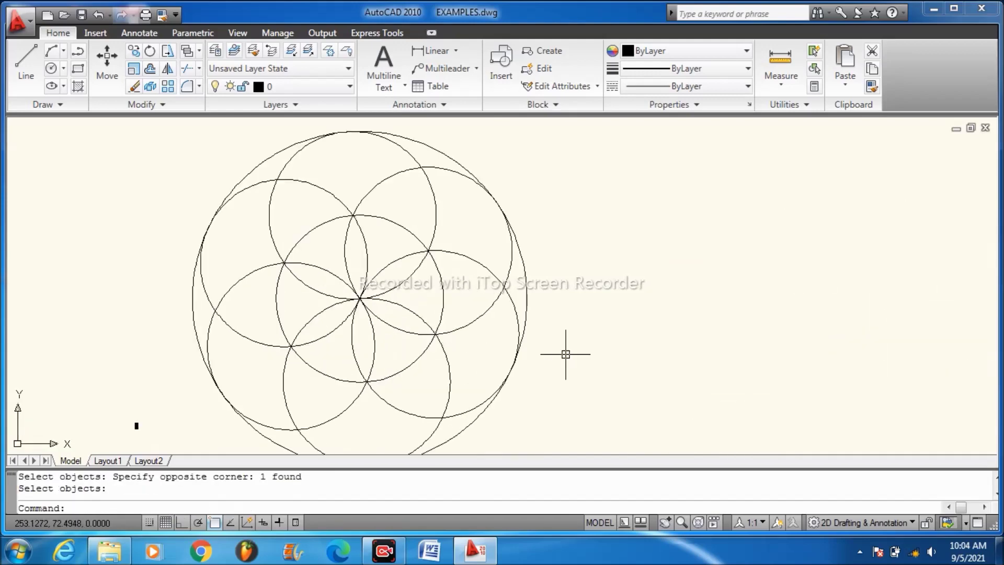
scroll(565, 351, "down", 3)
scroll(565, 354, "up", 2)
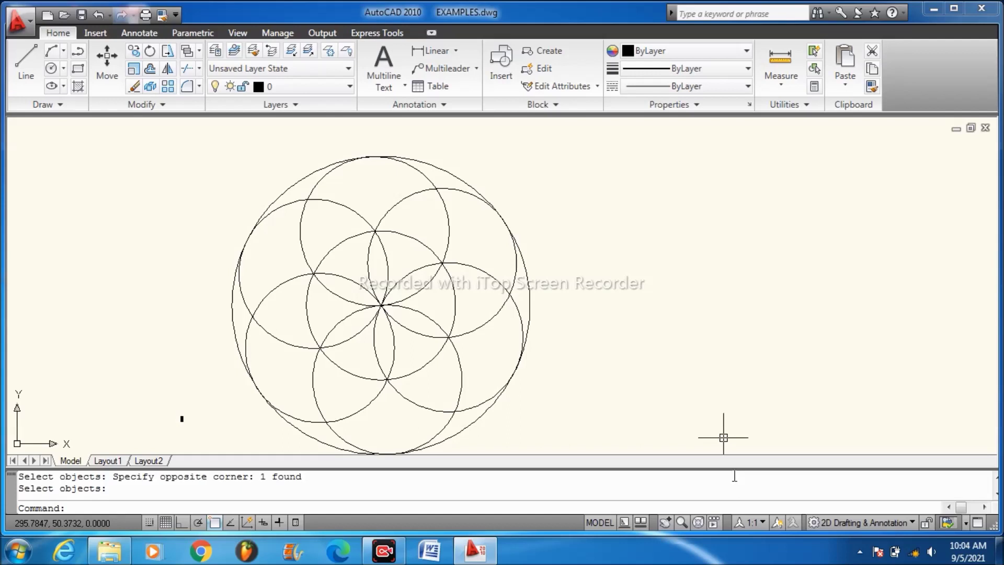
- Erase the large enclosing circle and the original central circle, keeping the six petal circles
key("Return")
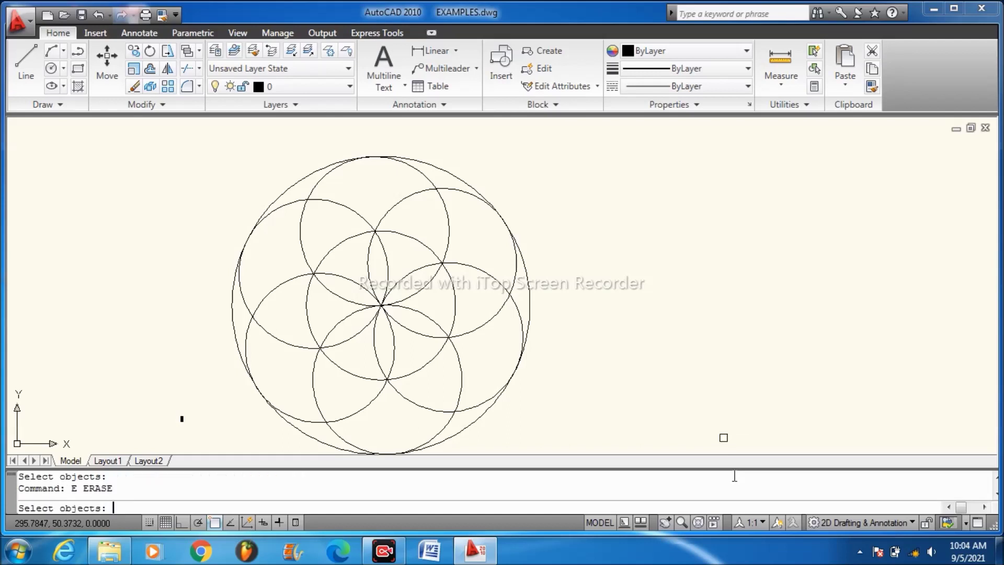
left_click(467, 184)
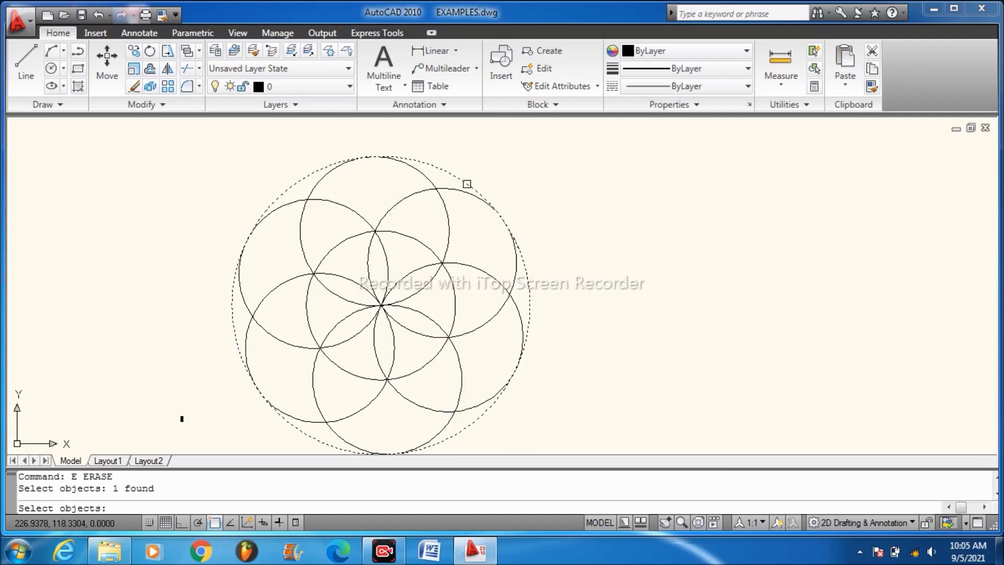
left_click(417, 240)
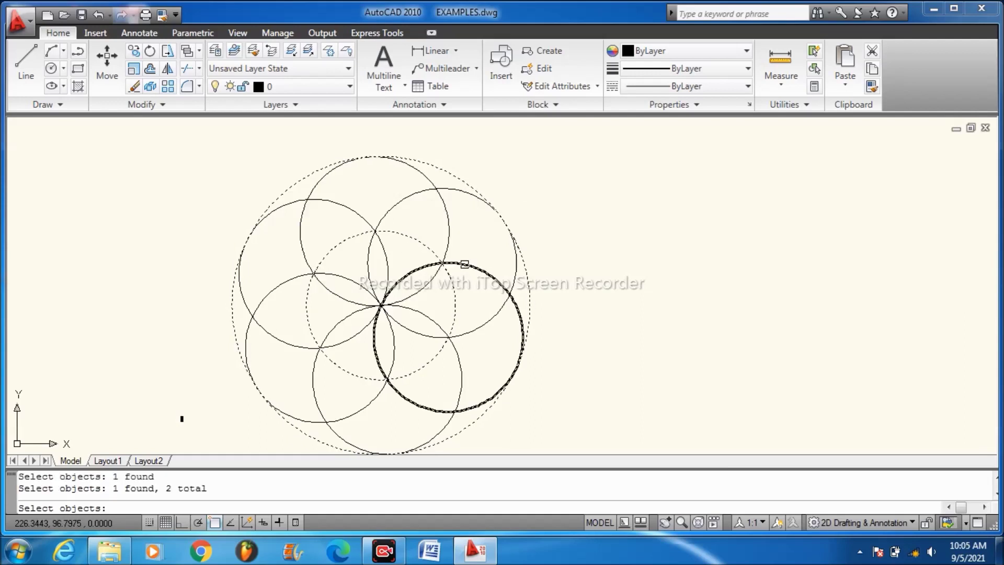
key("Return")
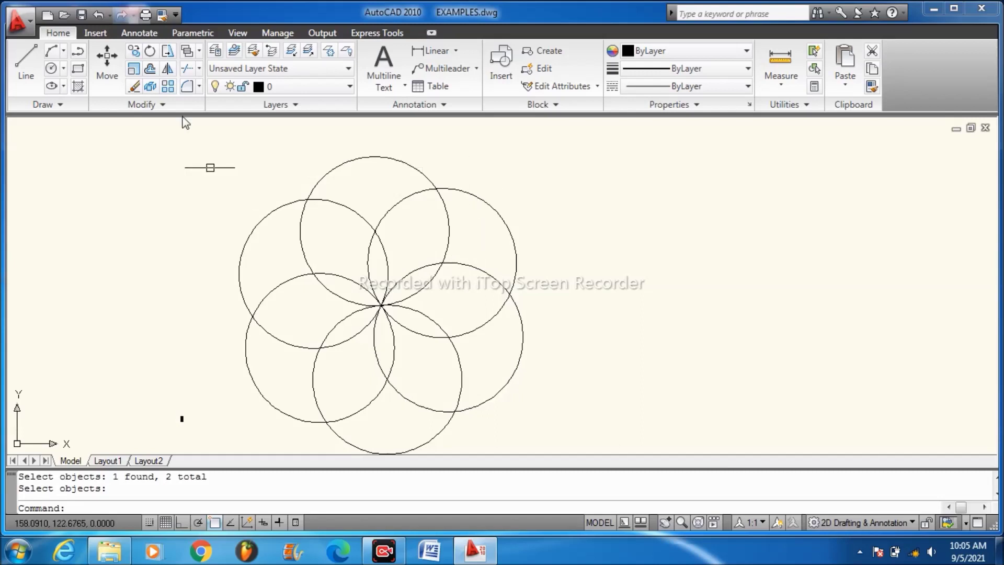
- Draw a closed hexagon of lines through the six petal-tip intersections around the centre, starting and ending at the uppermost one
left_click(24, 63)
scroll(359, 324, "up", 3)
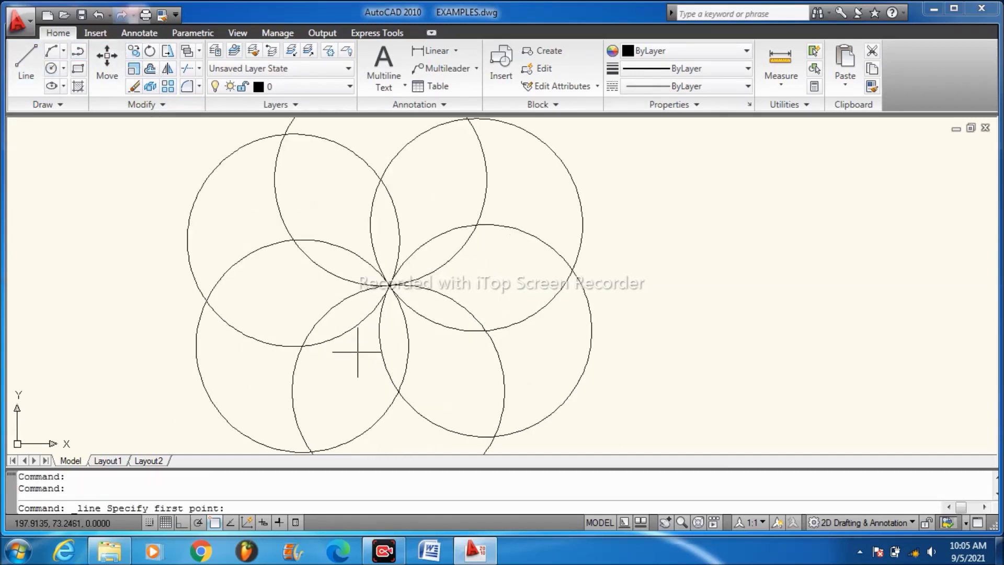
left_click(376, 173)
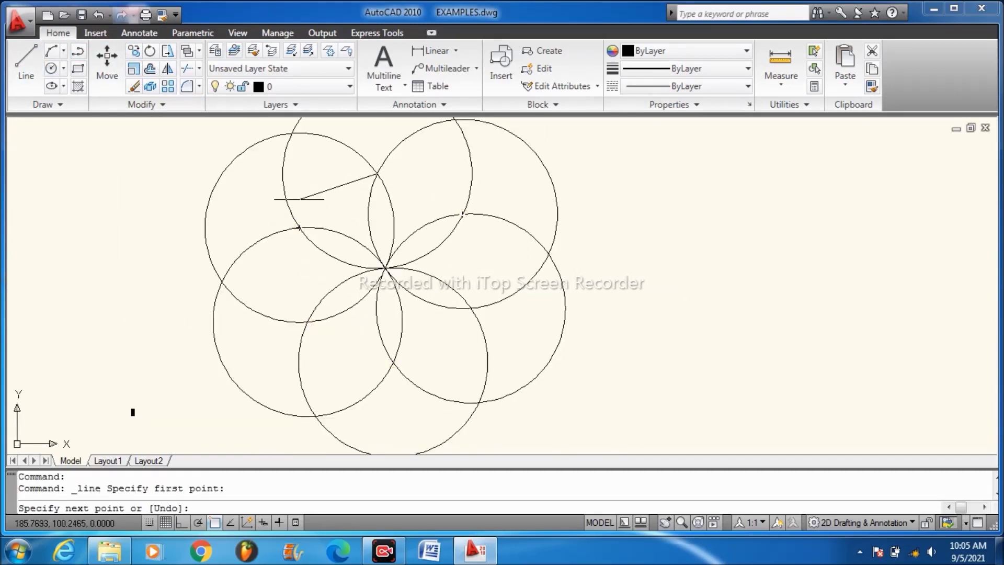
left_click(300, 227)
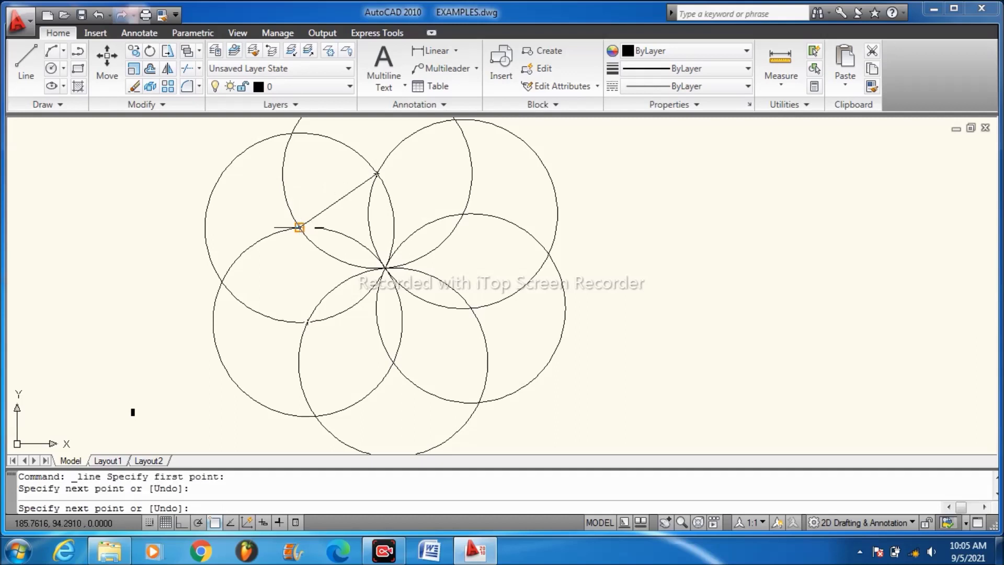
left_click(308, 321)
left_click(393, 362)
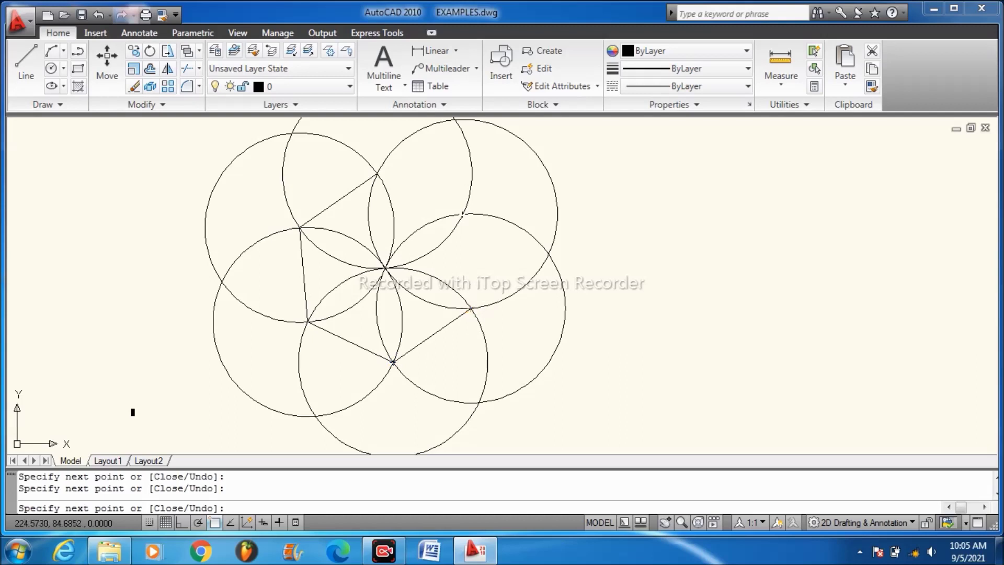
left_click(462, 214)
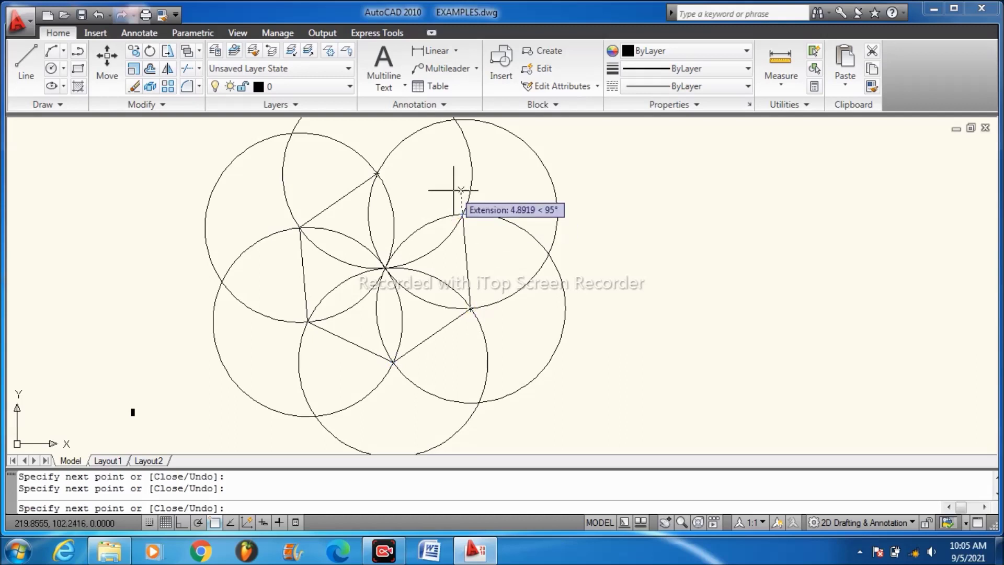
left_click(377, 173)
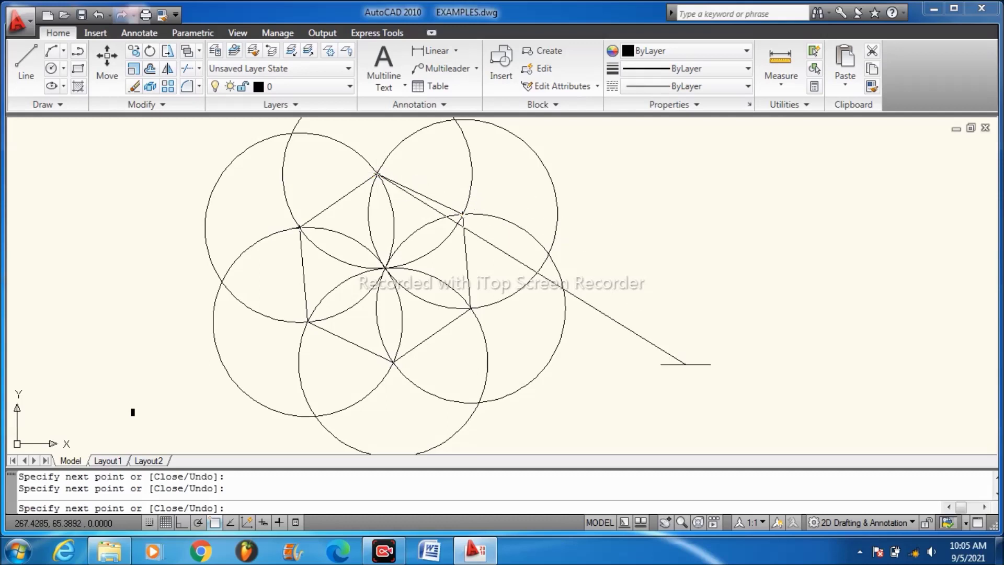
key("Return")
scroll(544, 355, "down", 2)
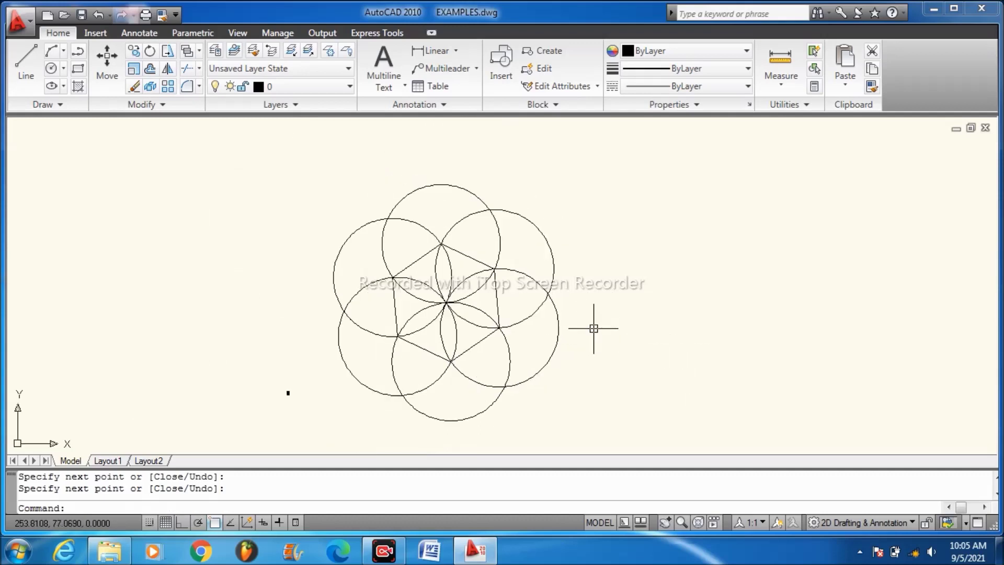
scroll(594, 328, "up", 2)
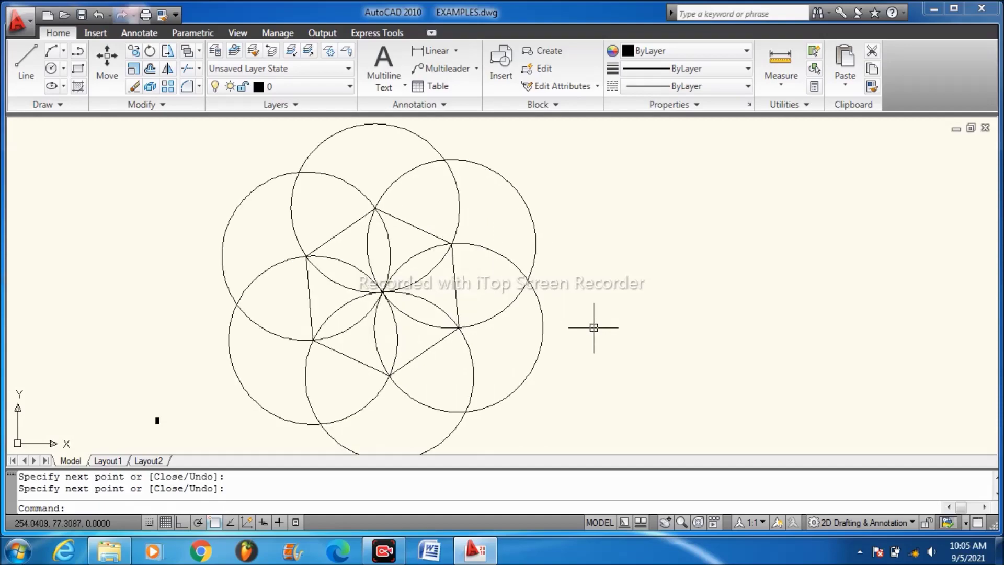